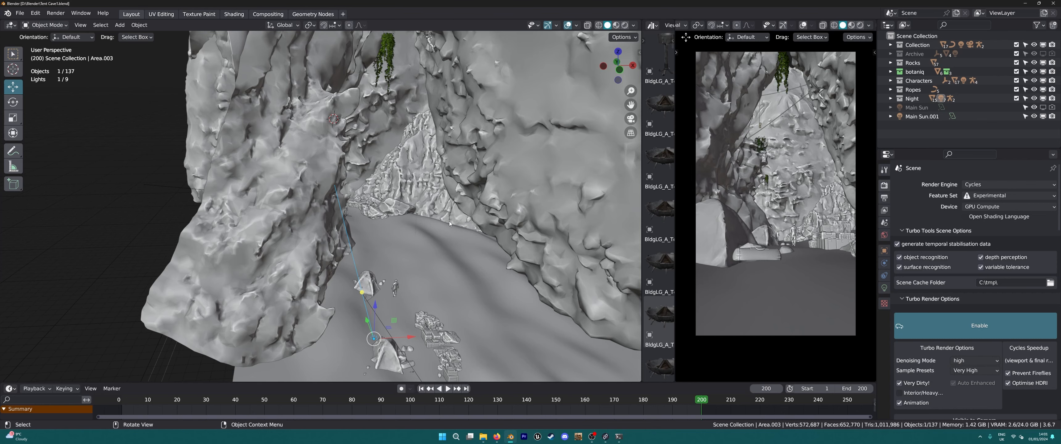
drag(450, 222, 373, 179)
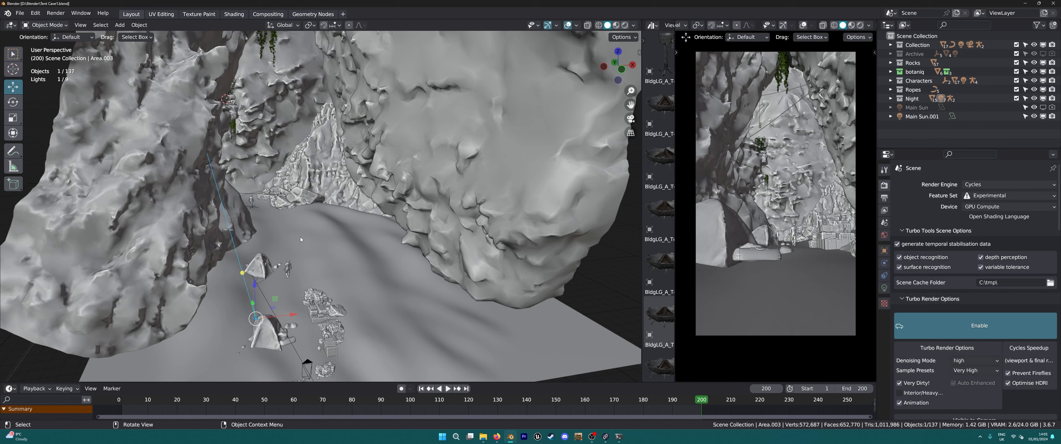
drag(325, 241, 389, 223)
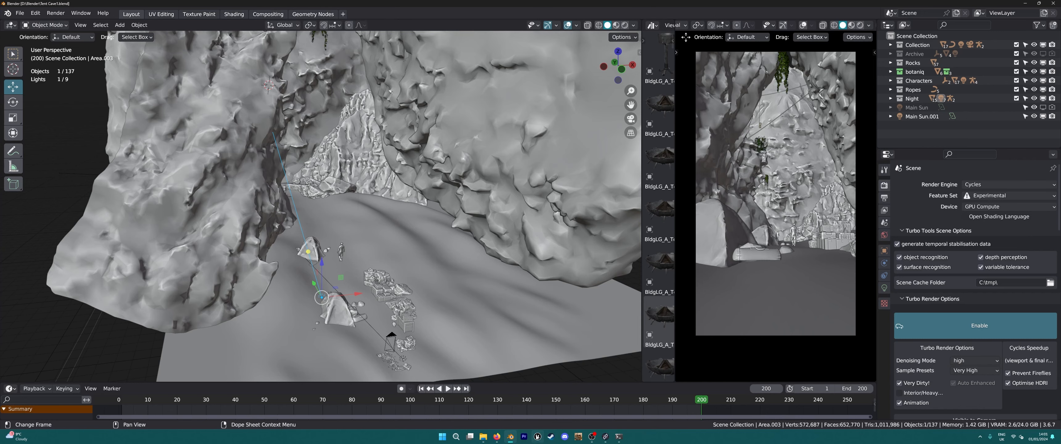
Step: Switch to the browser and examine the chaiNNer GitHub repository page, including the README's description and installation notes
click(496, 437)
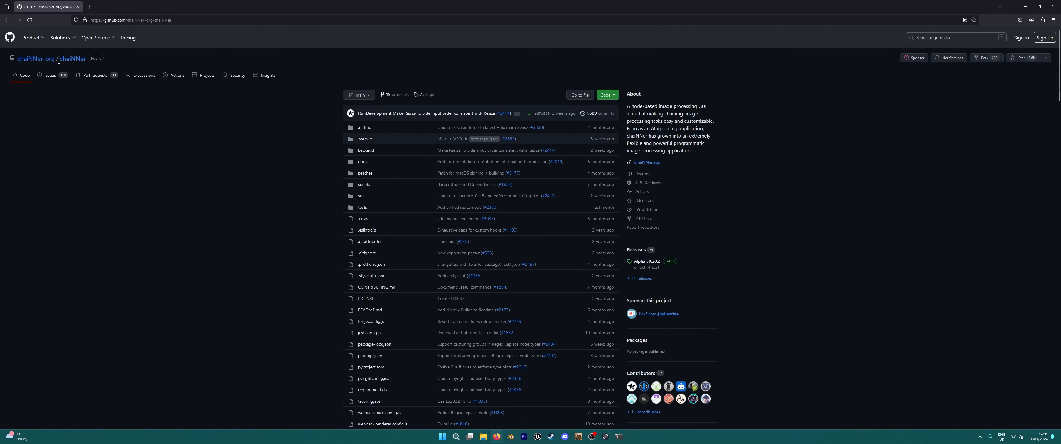
drag(104, 60, 9, 60)
click(99, 140)
scroll(725, 147, down, 3)
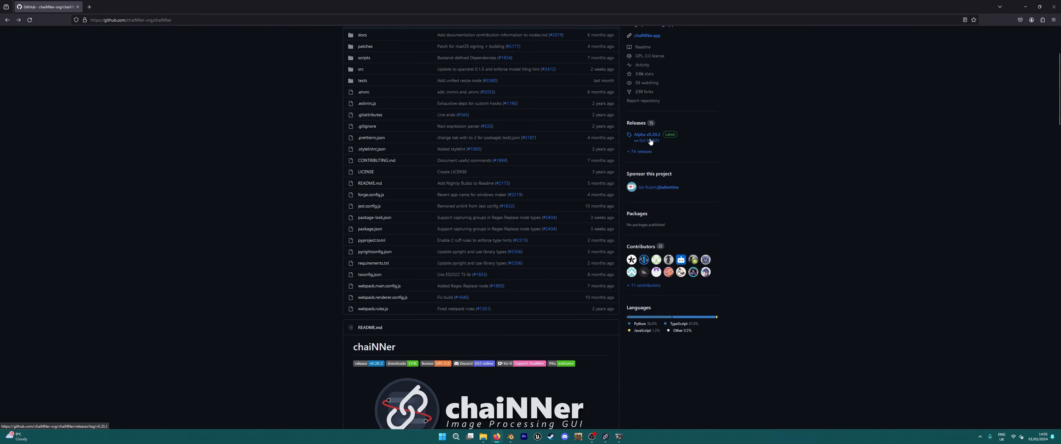
scroll(650, 141, down, 2)
scroll(604, 289, down, 4)
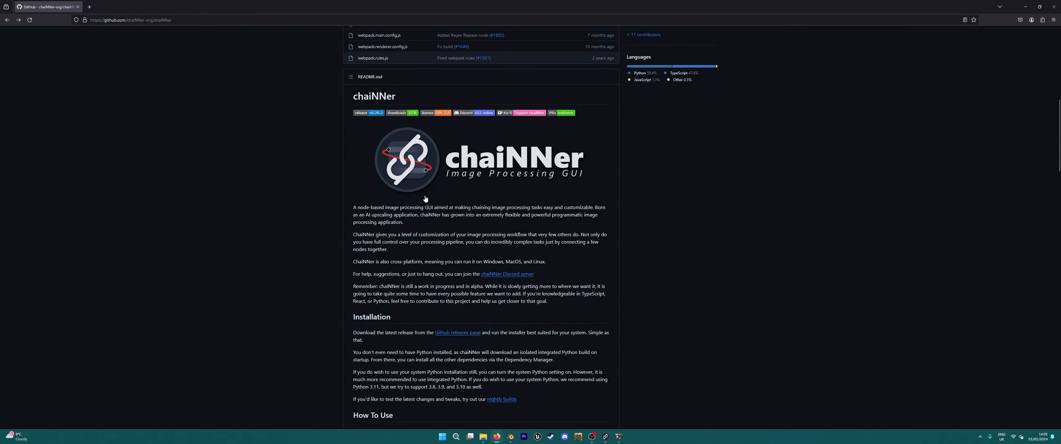
drag(339, 132, 672, 202)
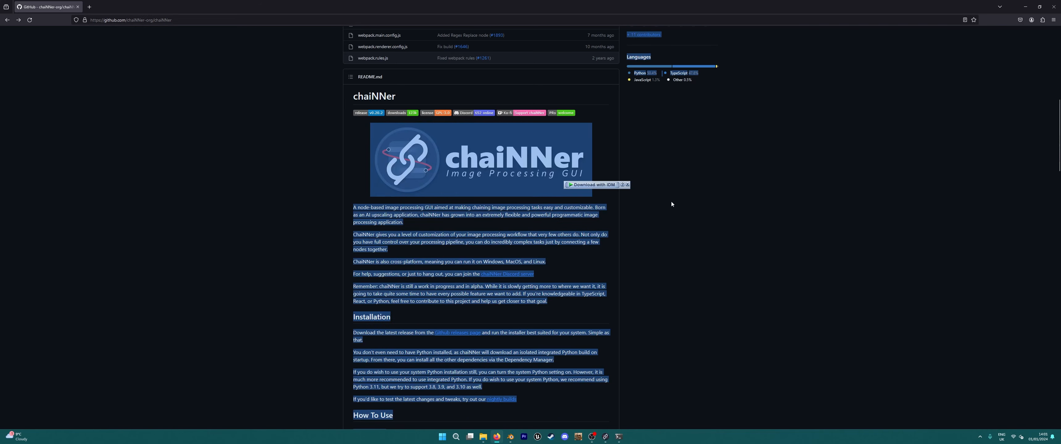
click(695, 212)
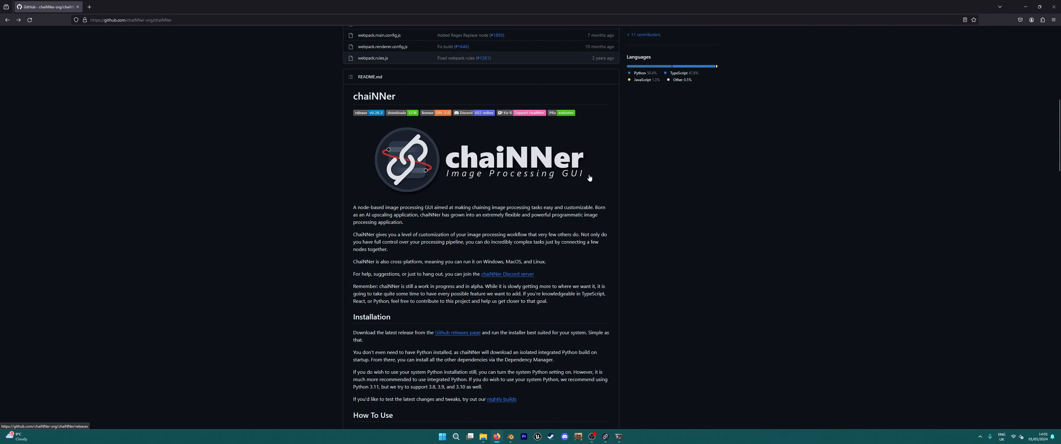
drag(1058, 136, 1057, 58)
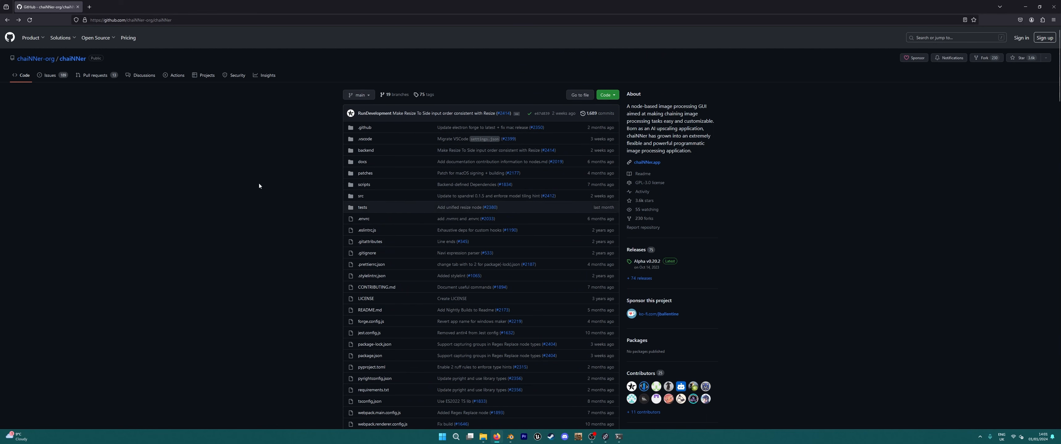
Step: Open the Alpha v0.20.2 release page and examine its downloadable assets, leaving the browser once done
click(645, 262)
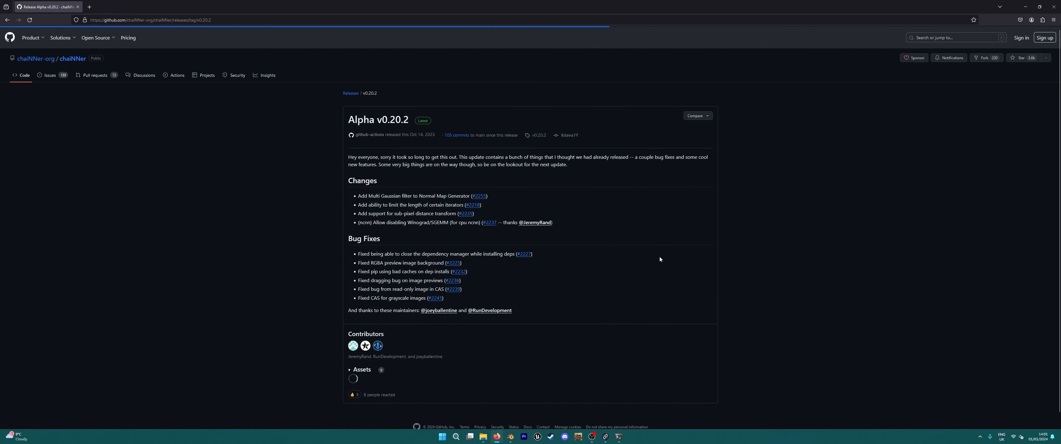
scroll(454, 177, down, 3)
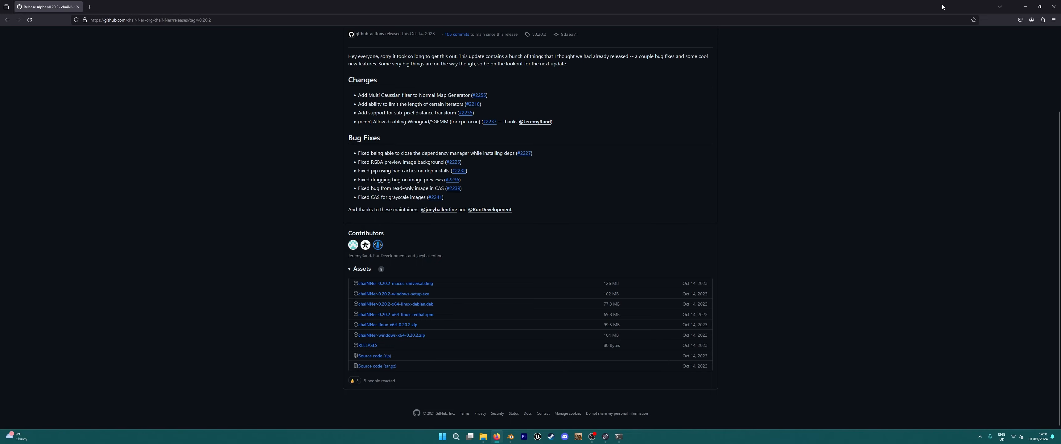
click(1024, 7)
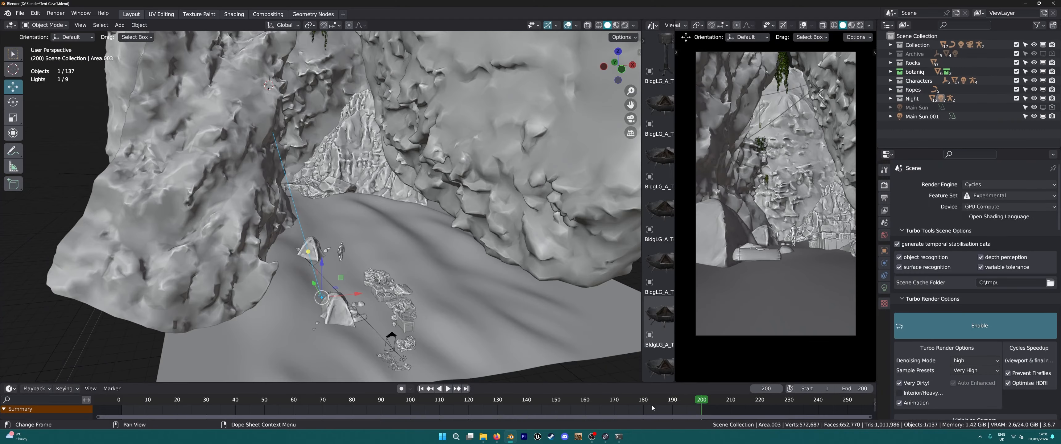
Step: Switch to chaiNNer and look through the available image node categories
click(605, 436)
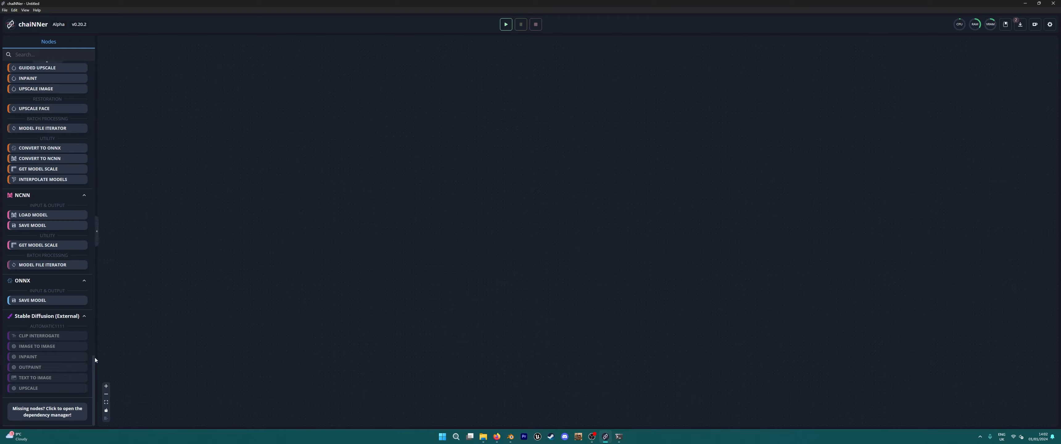
drag(94, 357, 109, 98)
scroll(70, 134, up, 5)
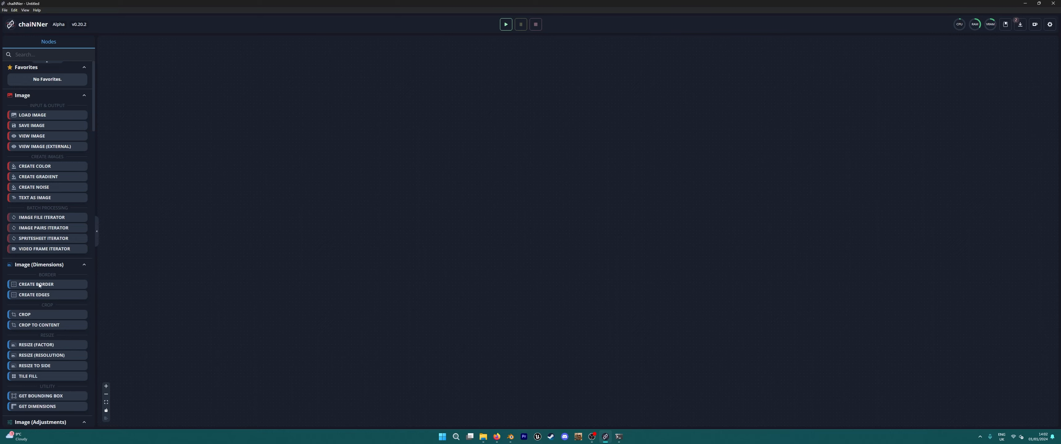
scroll(38, 284, down, 7)
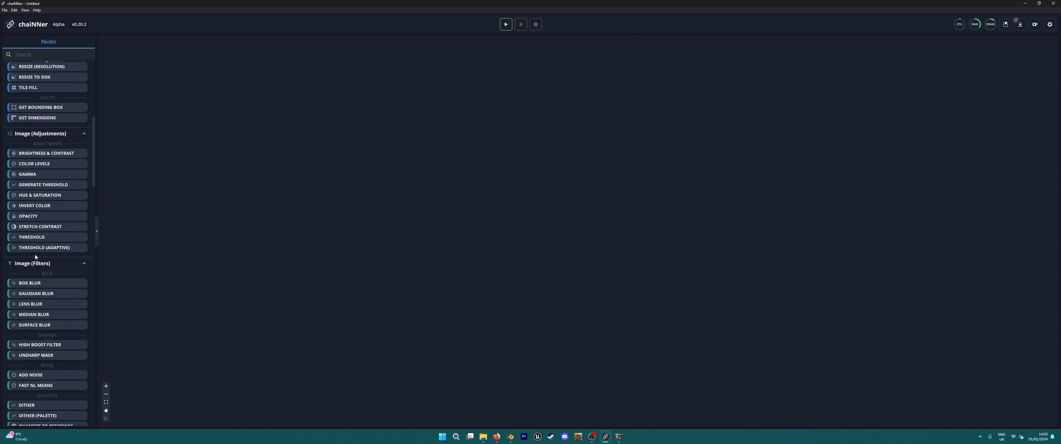
scroll(35, 255, down, 4)
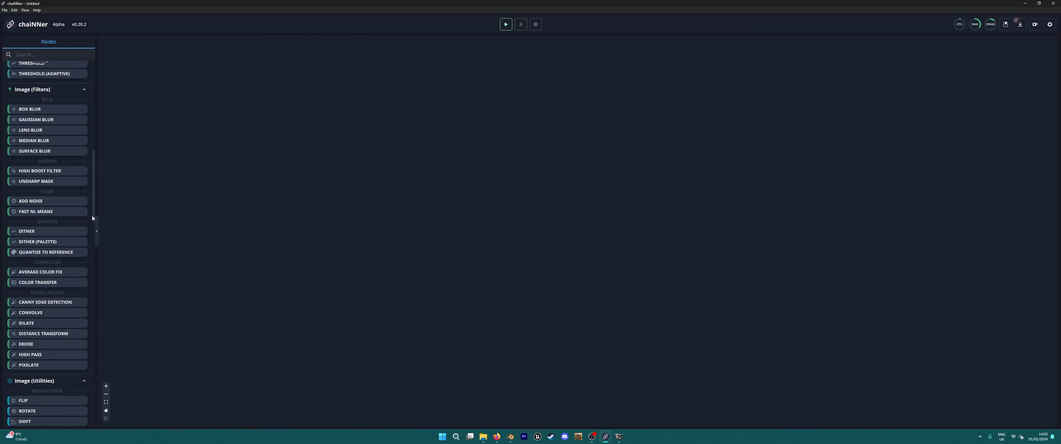
Step: Check the PyTorch, NCNN and ONNX packages in the Dependency Manager and close it
drag(93, 212, 92, 423)
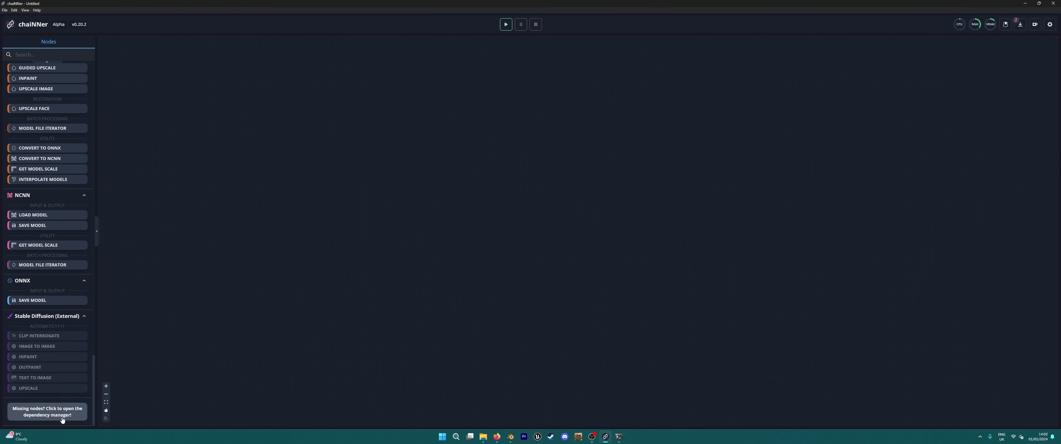
click(35, 415)
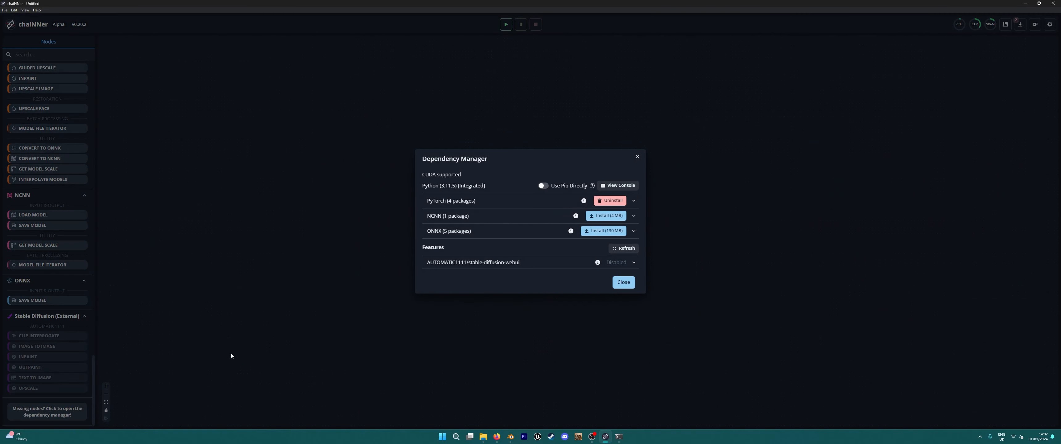
click(637, 157)
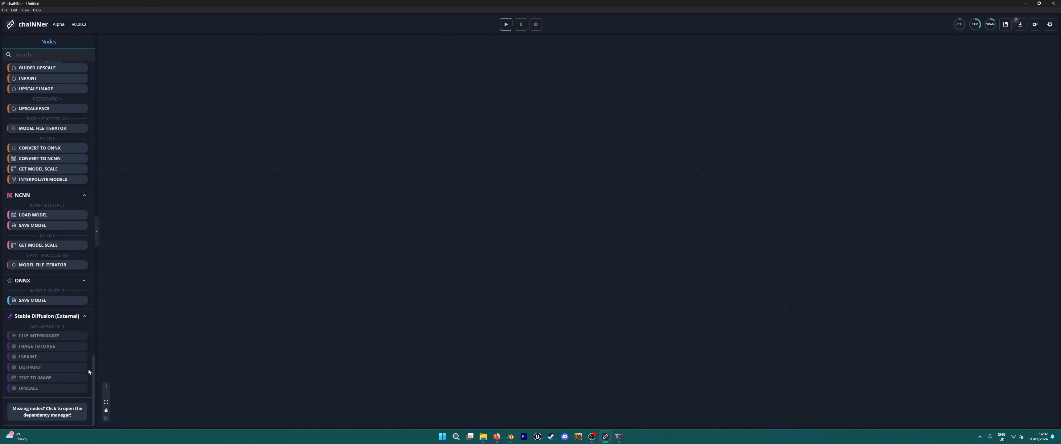
Step: Review the PyTorch node category, collapsing and re-expanding its list
drag(92, 368, 93, 333)
click(78, 202)
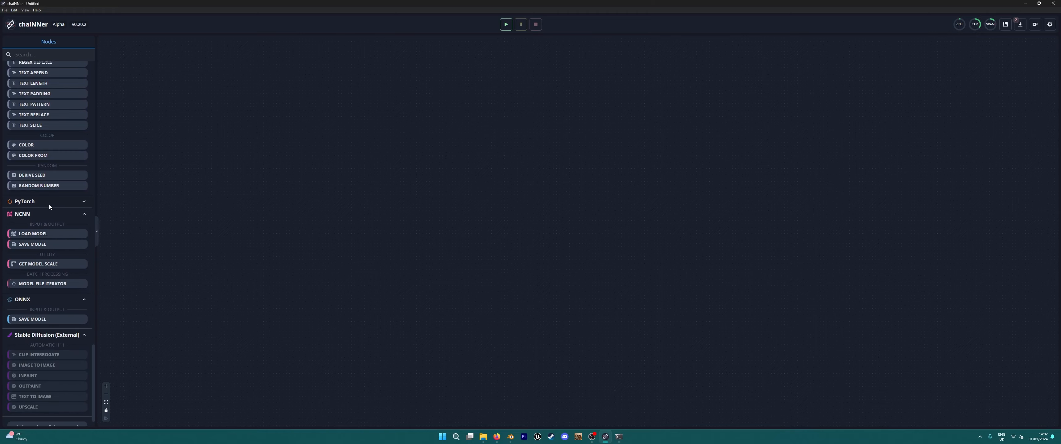
click(80, 205)
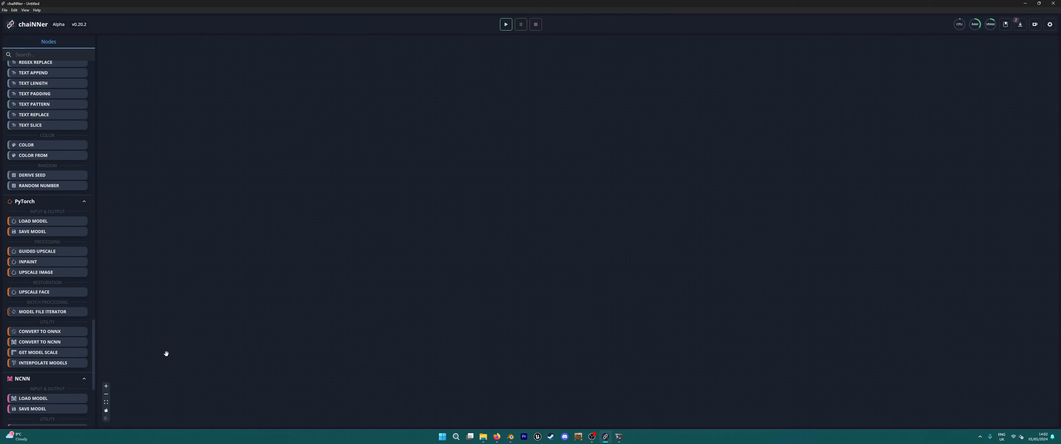
Step: Add a Load Image node and a Save Image node to the canvas, with space between them
drag(92, 341, 109, 69)
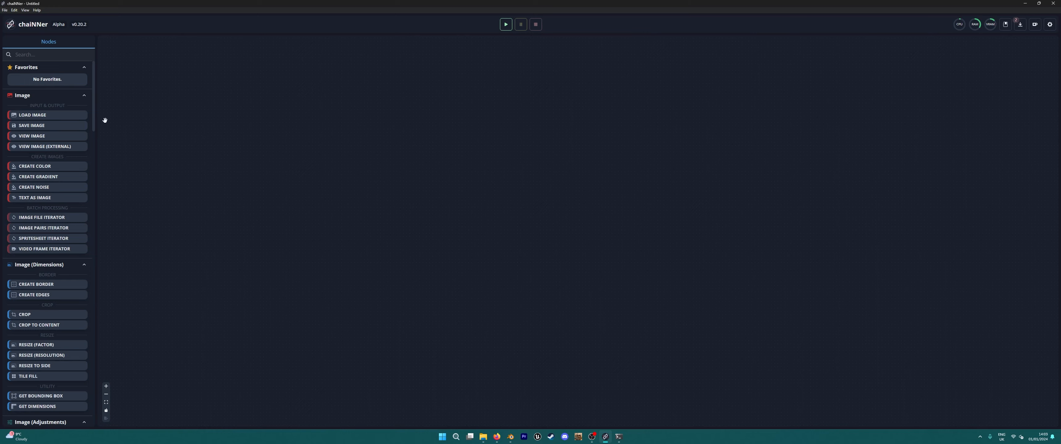
drag(32, 115, 329, 174)
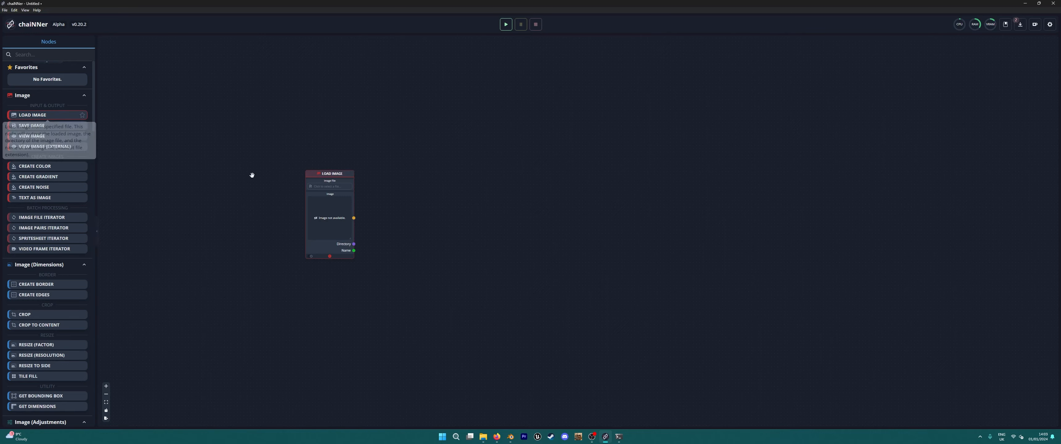
drag(31, 127, 625, 180)
drag(336, 183, 351, 174)
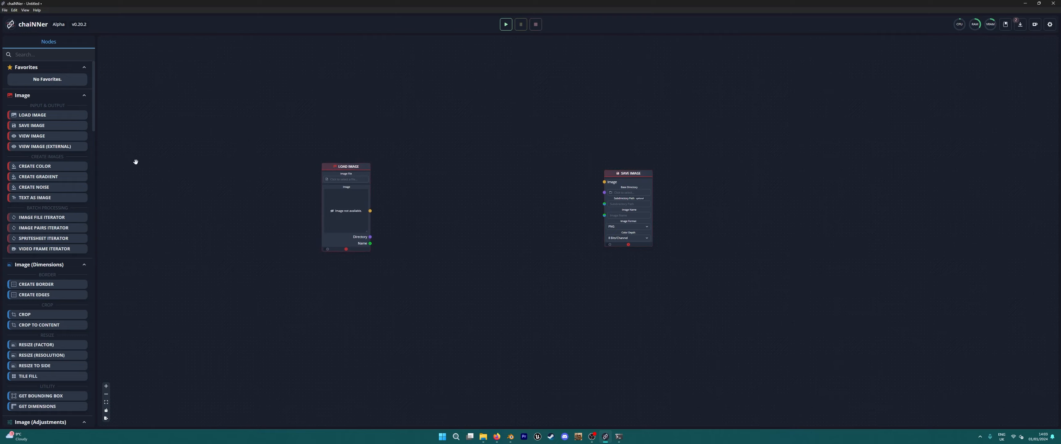
Step: Add the PyTorch Upscale Image node between the Load Image and Save Image nodes
drag(94, 112, 96, 379)
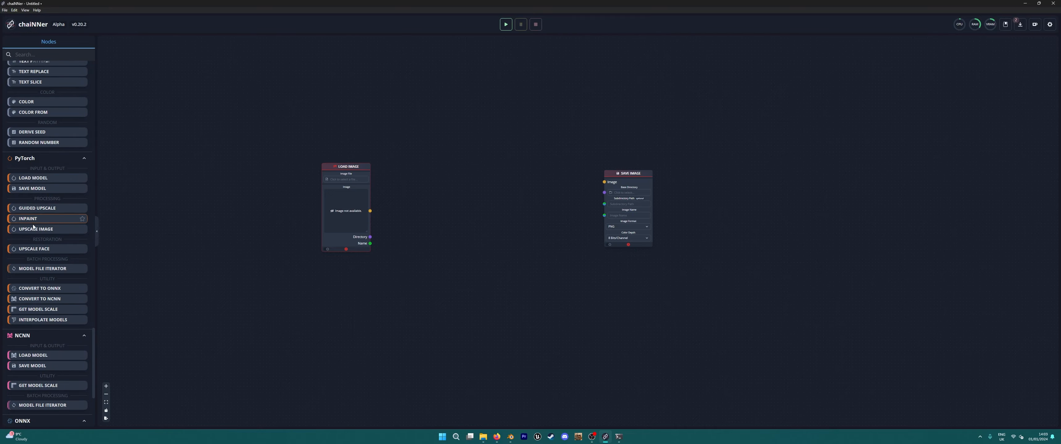
drag(37, 228, 493, 200)
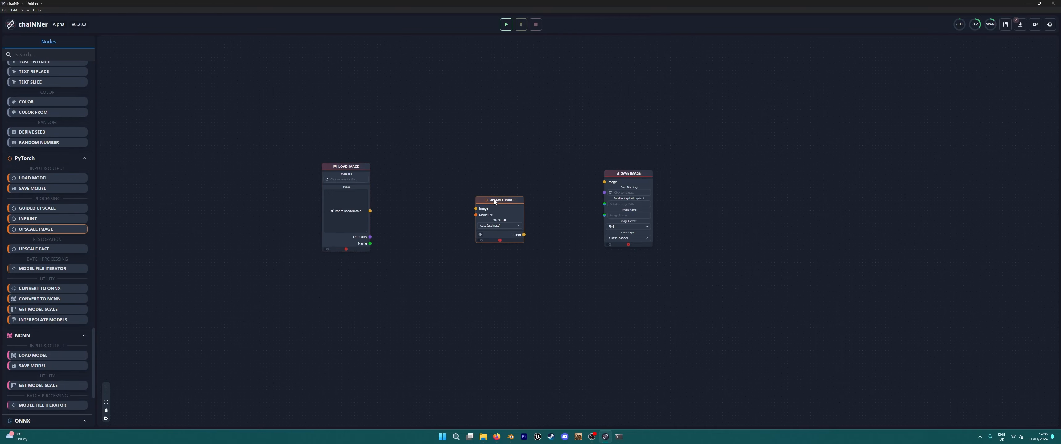
scroll(503, 210, up, 3)
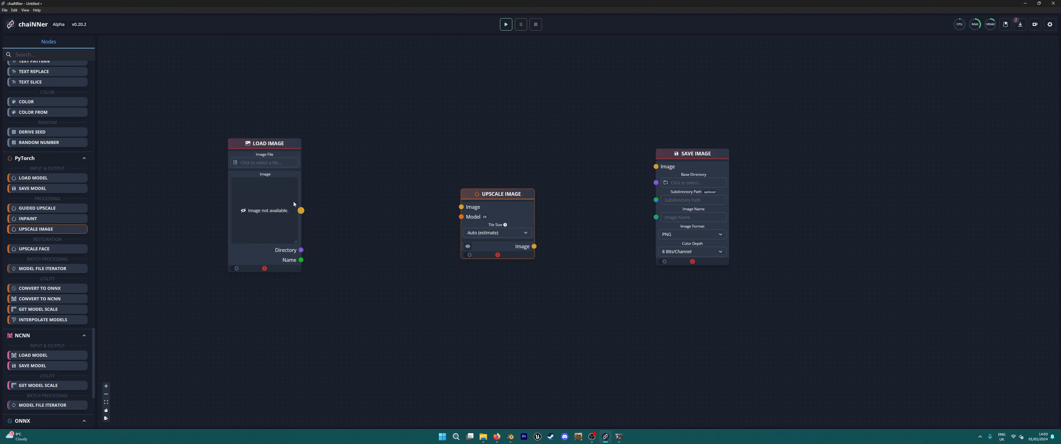
click(267, 163)
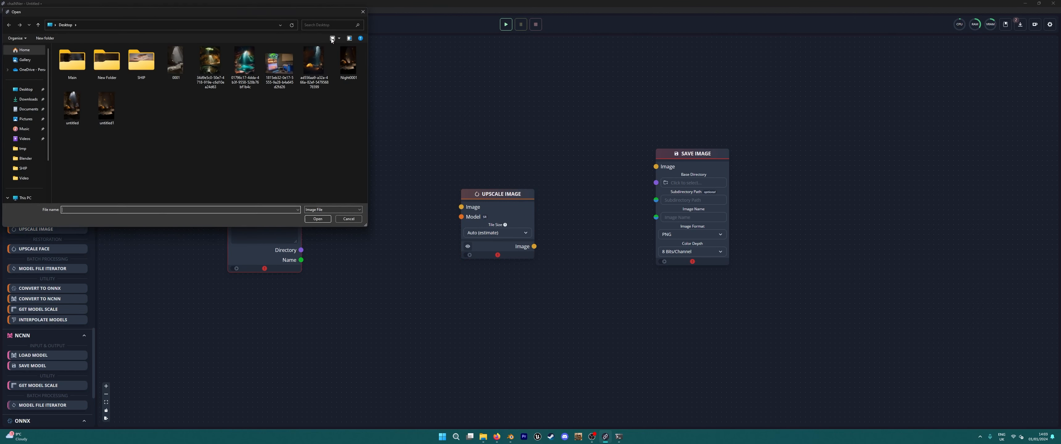
click(365, 14)
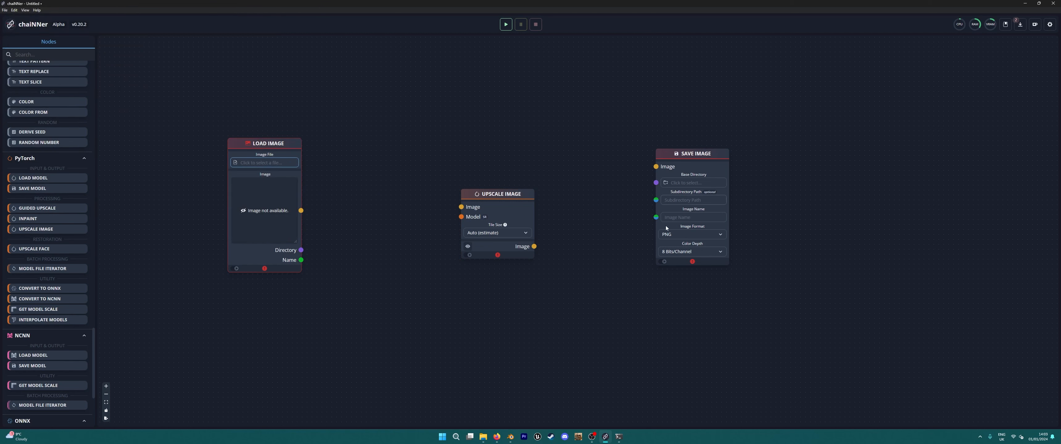
scroll(665, 227, down, 5)
Step: Switch to Blender and move the cave scene's timeline to frame 0
click(510, 436)
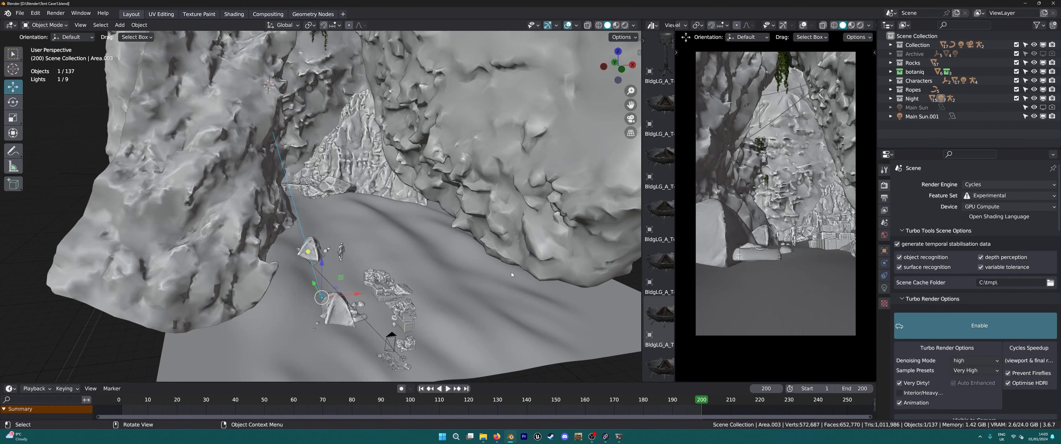
scroll(511, 274, down, 1)
drag(260, 401, 119, 401)
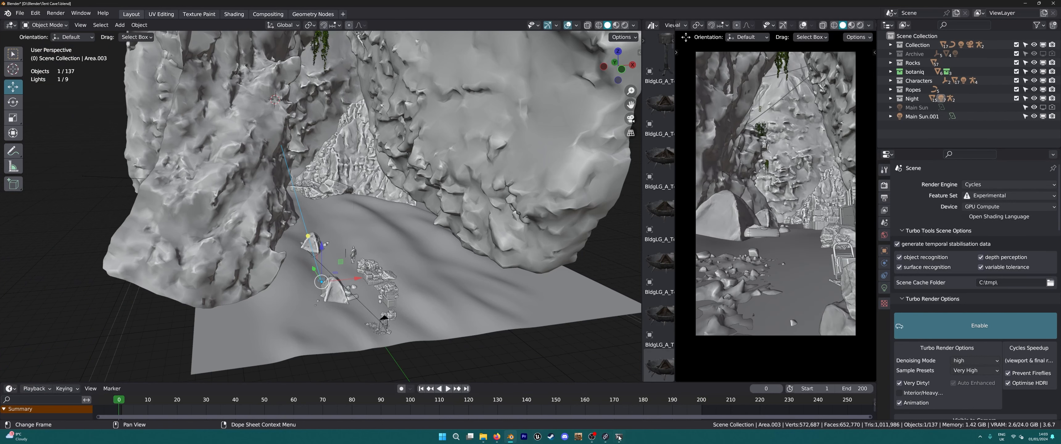
Step: Switch back to chaiNNer, add an Image File Iterator node and position it over the lower part of the Load Image node
click(604, 437)
scroll(477, 238, up, 3)
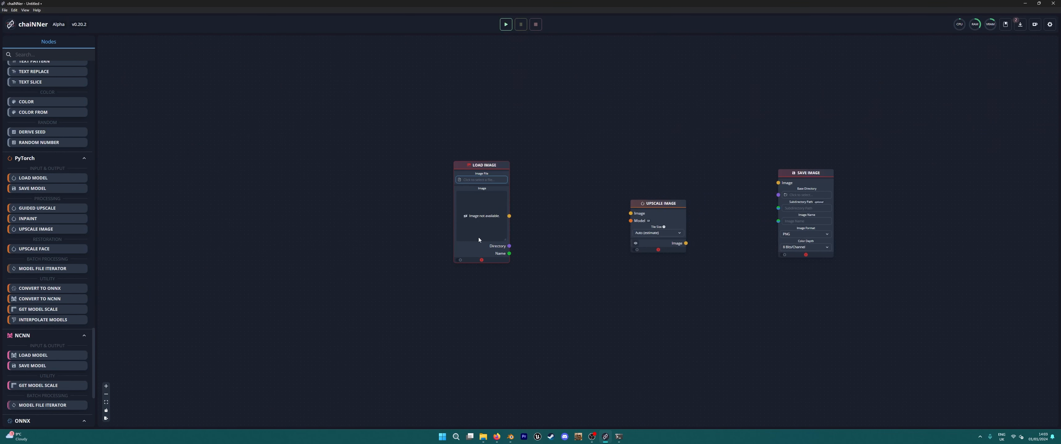
drag(95, 342, 106, 82)
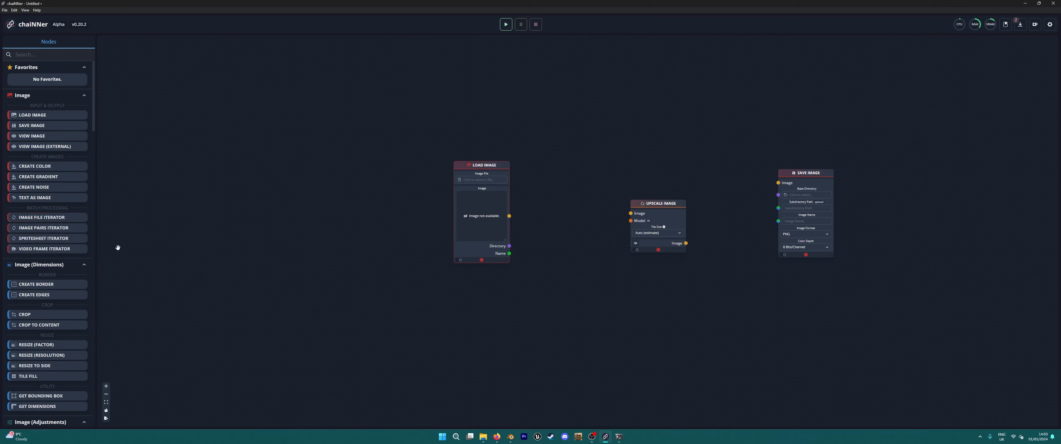
drag(41, 218, 333, 191)
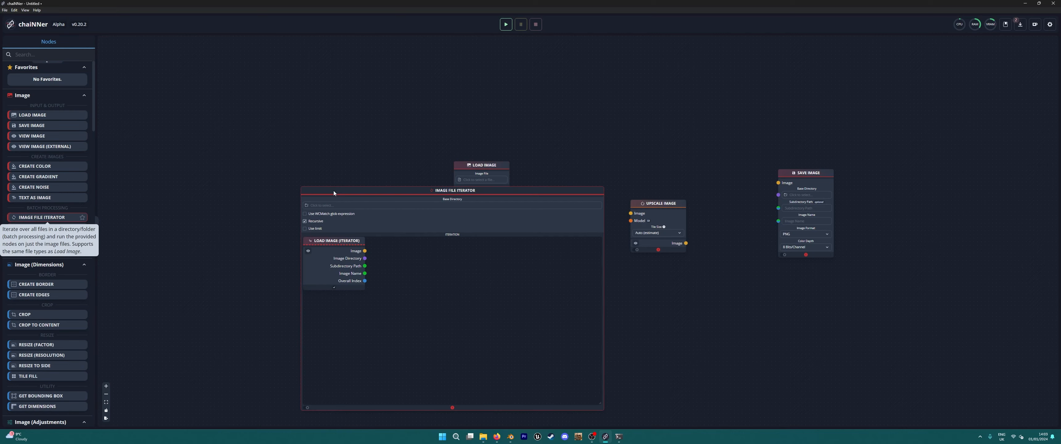
scroll(368, 275, up, 3)
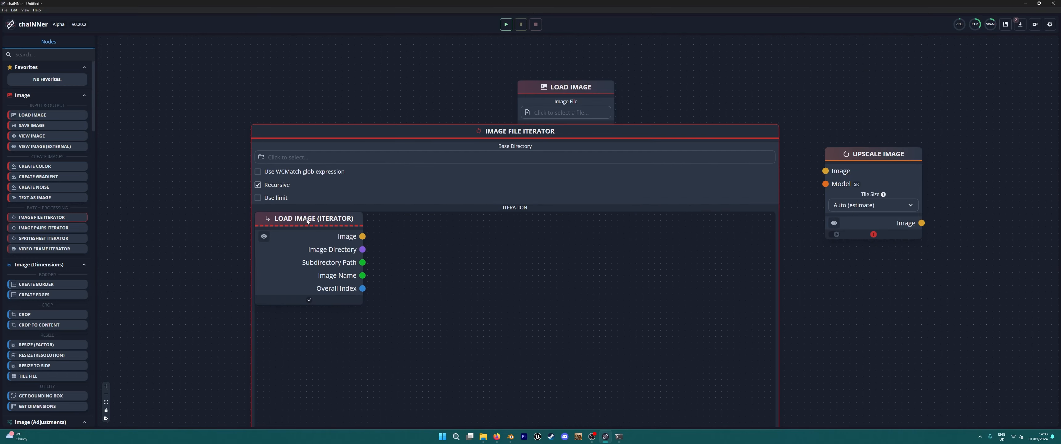
scroll(325, 222, down, 3)
drag(395, 178, 358, 210)
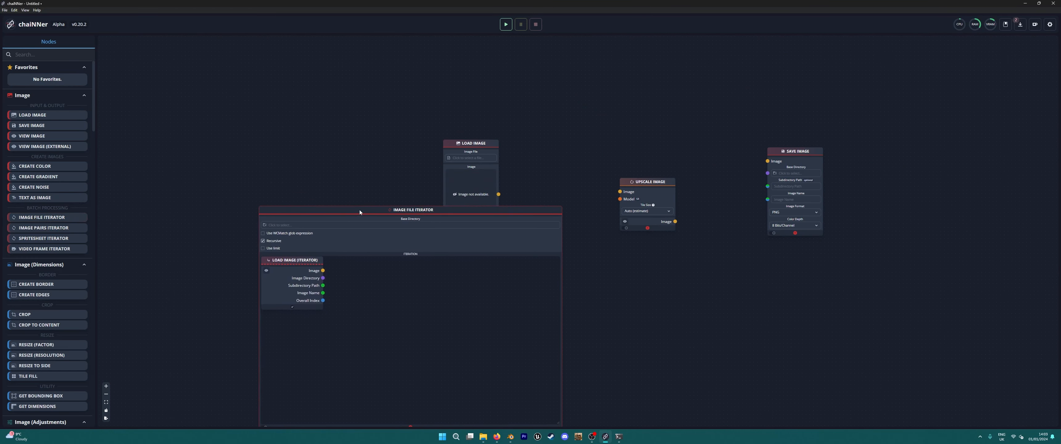
Step: Delete the separate Load Image, Save Image and Upscale Image nodes, and move the Image File Iterator up to the middle of the canvas
mouse_move(397, 115)
mouse_down()
mouse_move(554, 169)
mouse_move(392, 85)
mouse_up()
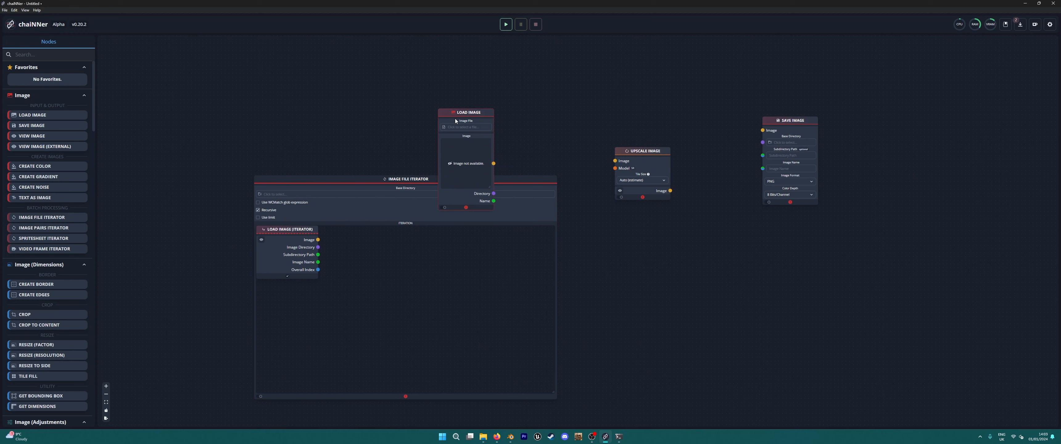
key(Delete)
click(787, 128)
key(Delete)
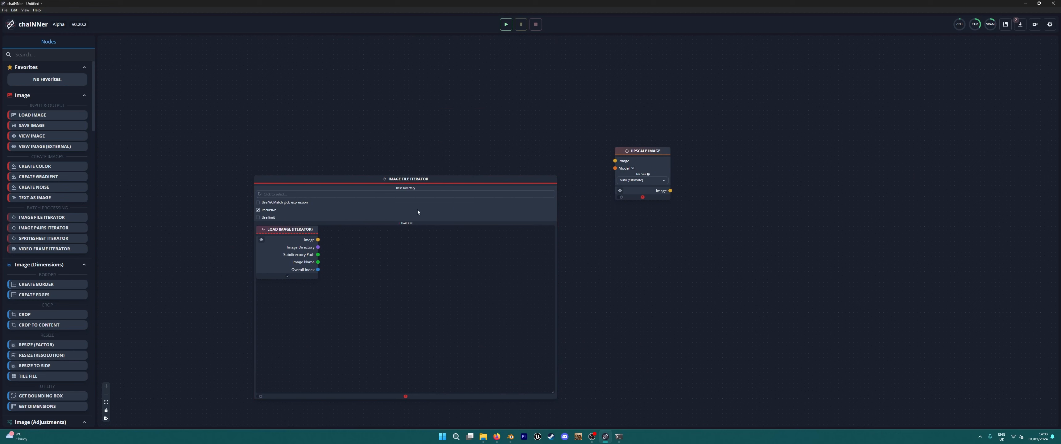
drag(426, 185, 502, 106)
click(651, 151)
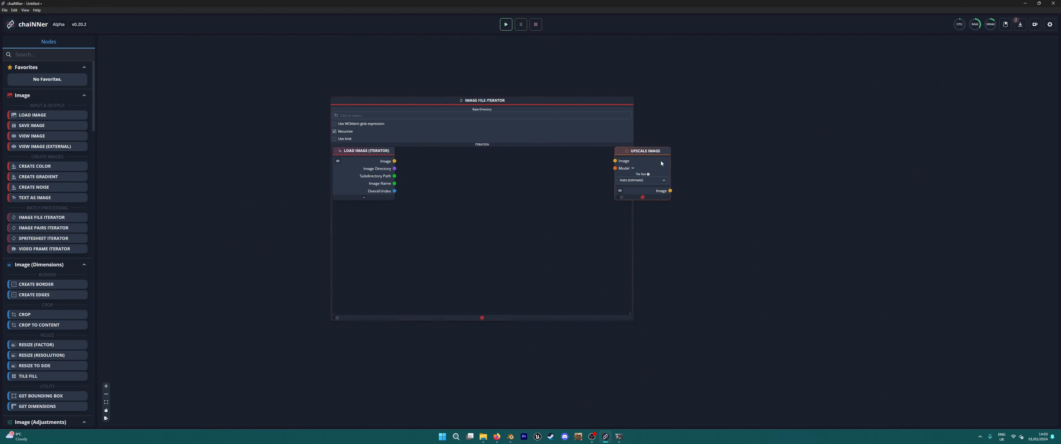
key(Delete)
Step: Enlarge the Image File Iterator and set its base directory to the Main folder on the Desktop
drag(632, 318, 789, 378)
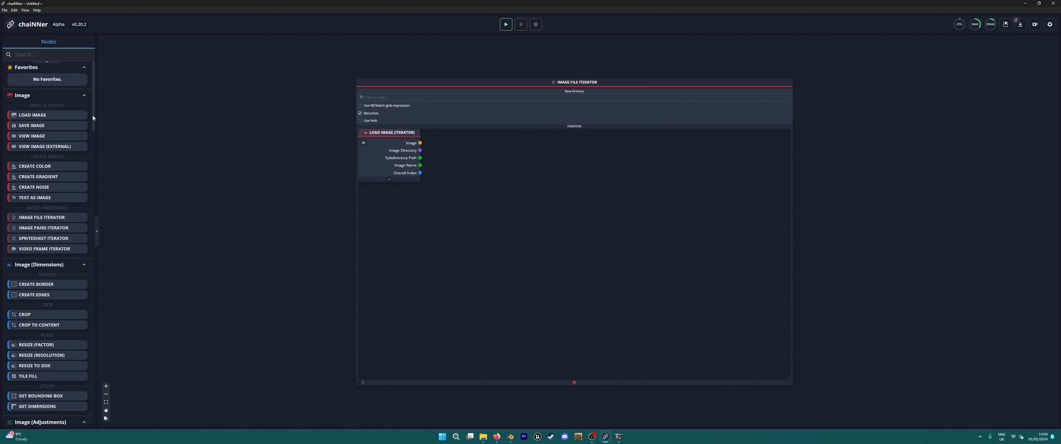
click(409, 100)
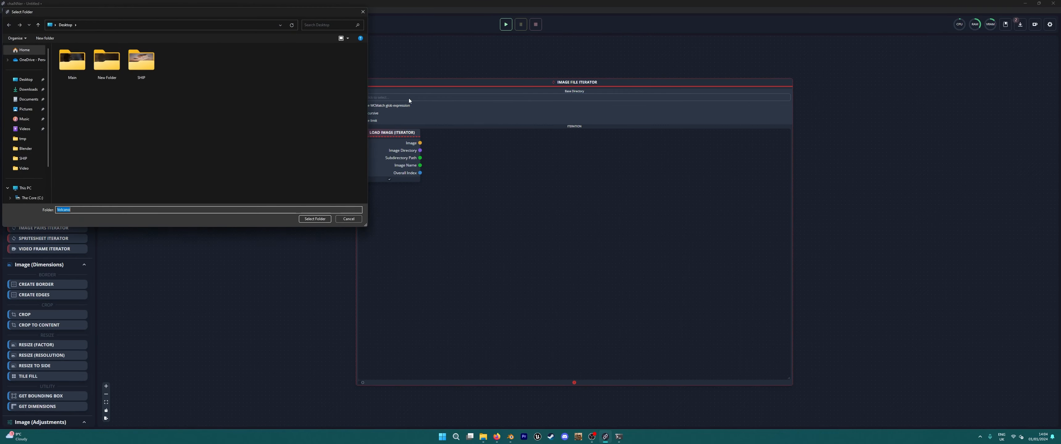
double_click(75, 77)
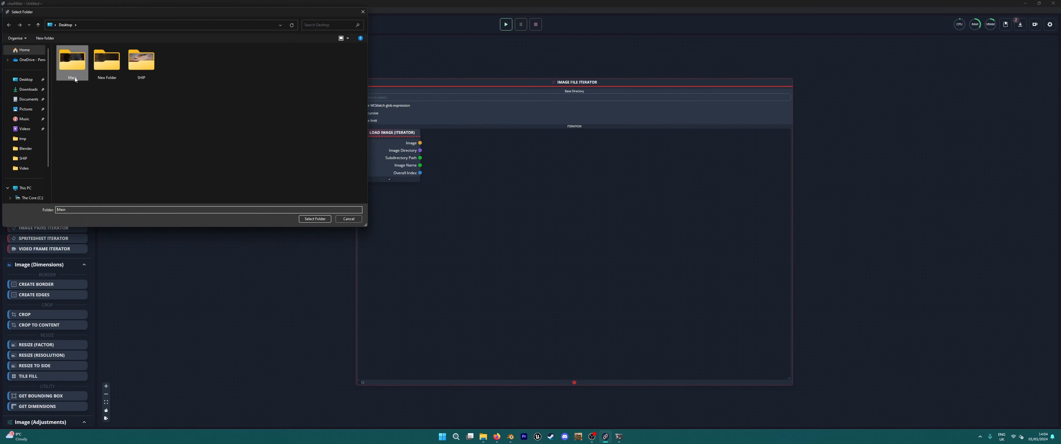
click(38, 25)
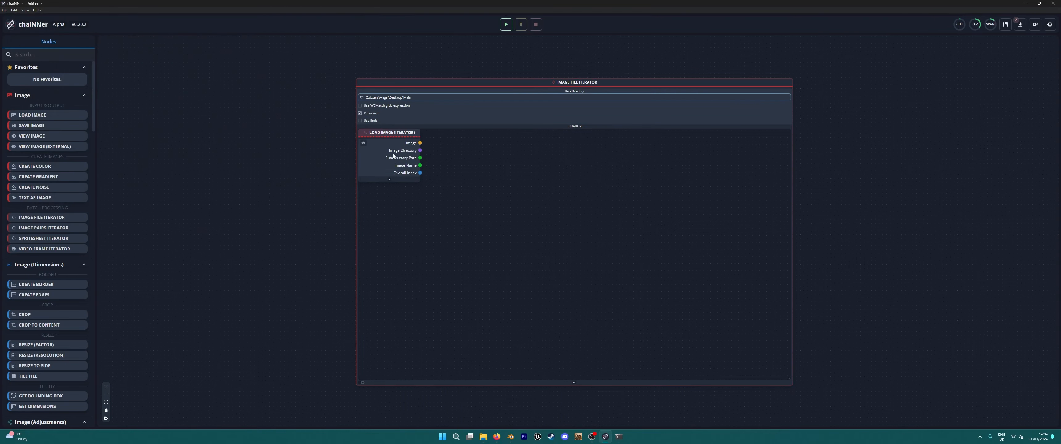
Step: Add the PyTorch Upscale Image node inside the iterator and connect the Load Image (Iterator) image output to its image input
drag(94, 91, 108, 343)
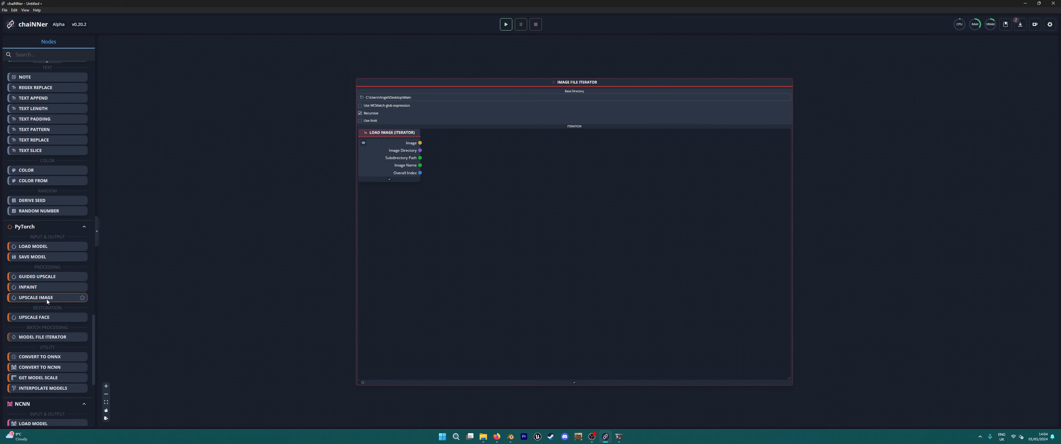
drag(46, 300, 543, 200)
drag(420, 143, 514, 208)
Step: Add a Save Image node inside the iterator, connected to the Upscale Image node's image output
drag(570, 238, 672, 197)
key(Escape)
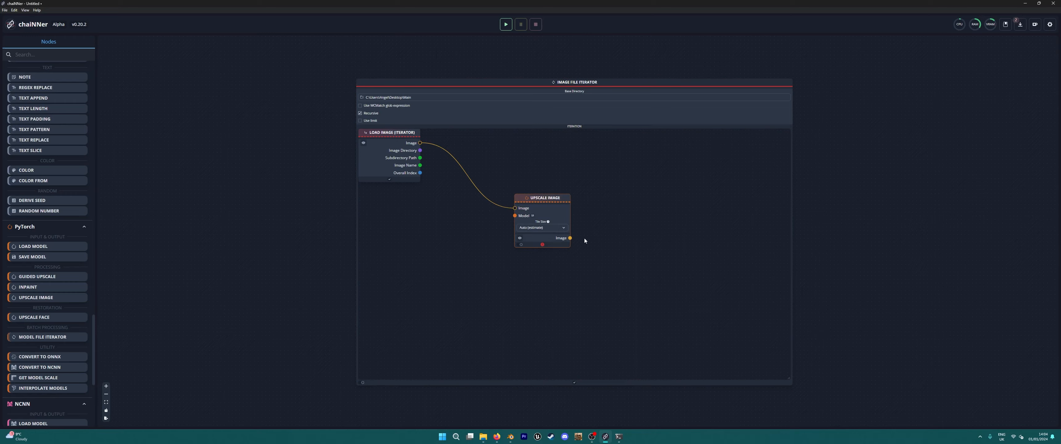
scroll(36, 217, up, 3)
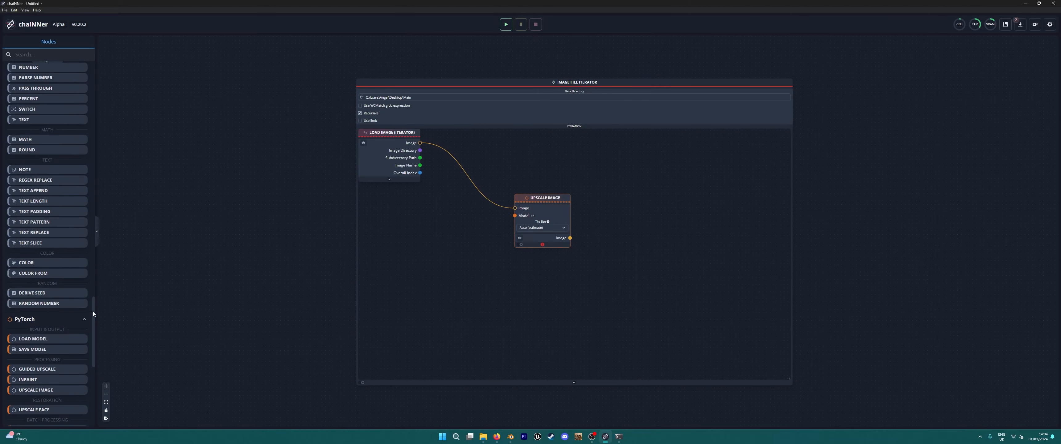
scroll(91, 311, up, 5)
drag(570, 238, 582, 239)
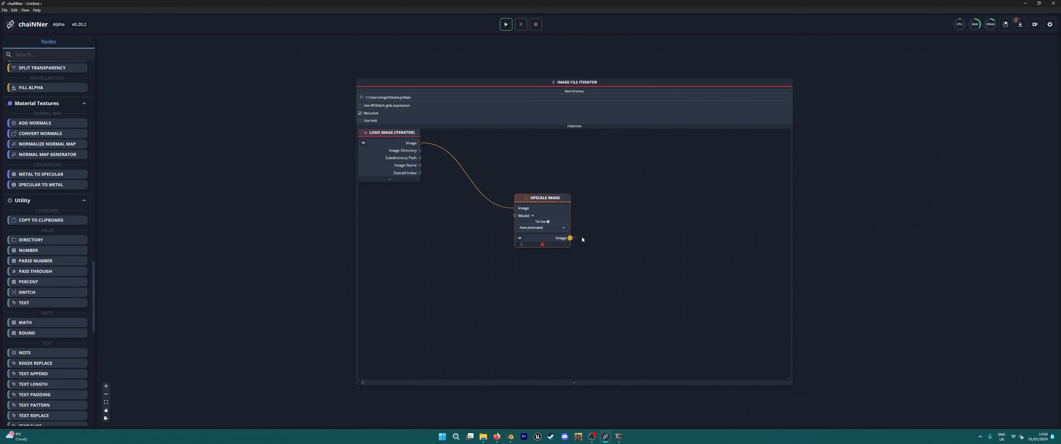
drag(666, 202, 666, 202)
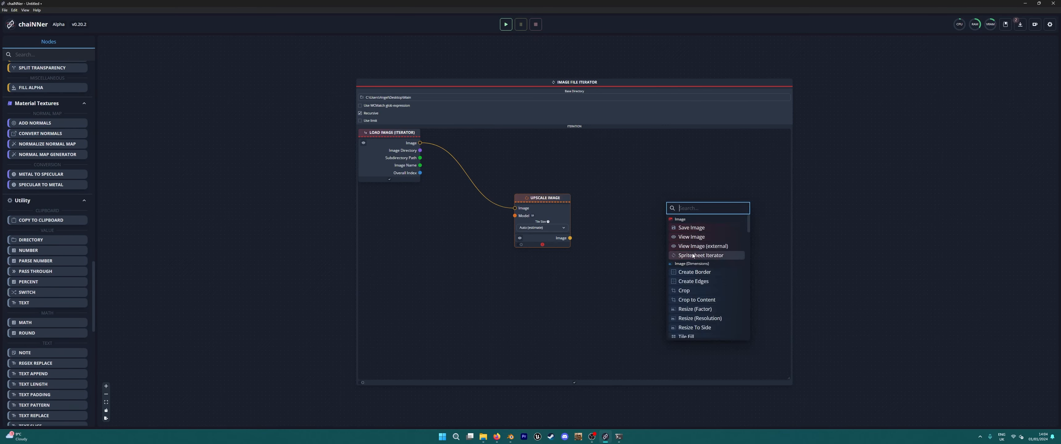
scroll(697, 316, down, 5)
scroll(697, 305, up, 3)
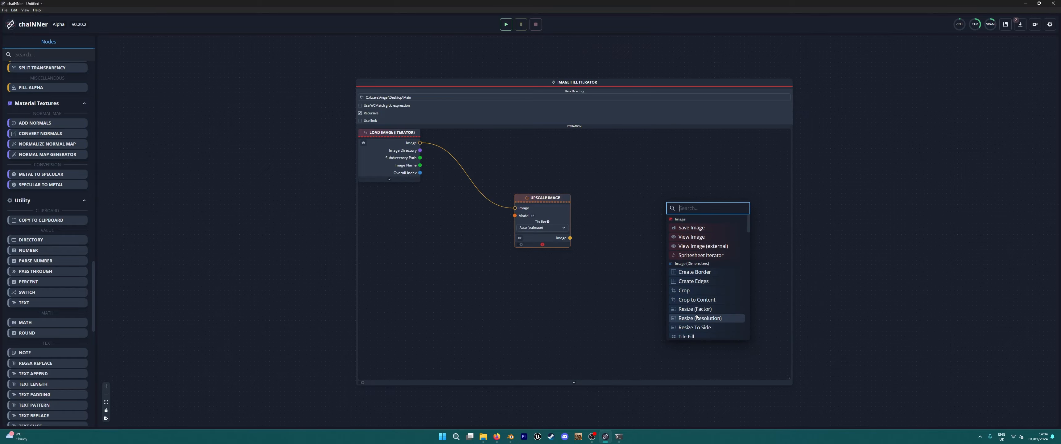
click(696, 237)
scroll(684, 230, up, 10)
scroll(682, 227, down, 10)
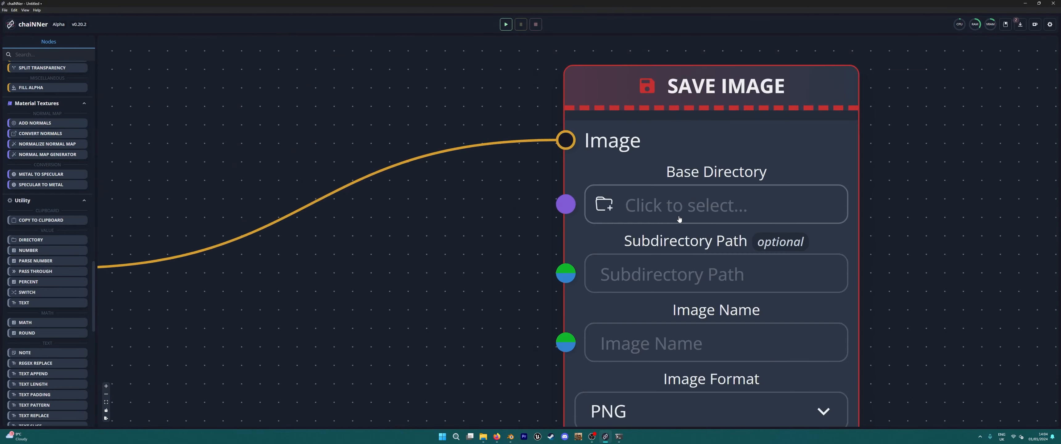
scroll(693, 225, down, 2)
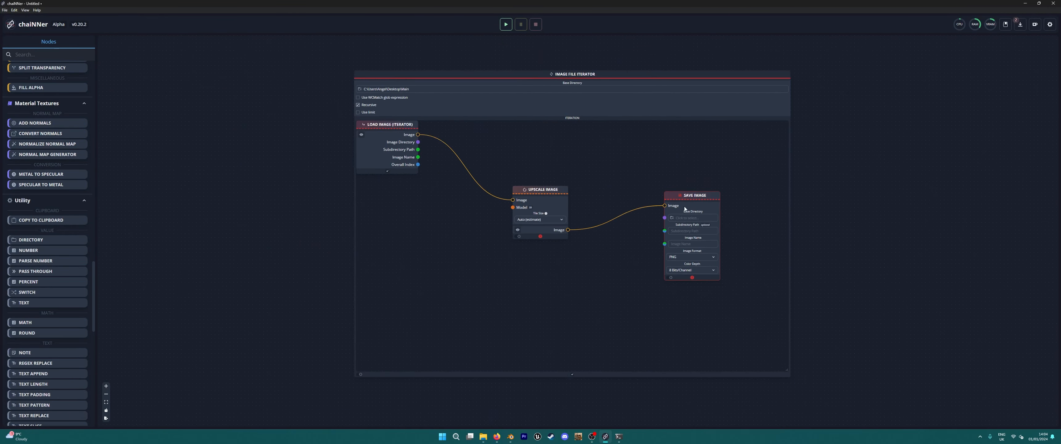
Step: Create a folder named AI Upscaled on the Desktop and set it as the Save Image node's base directory
click(690, 218)
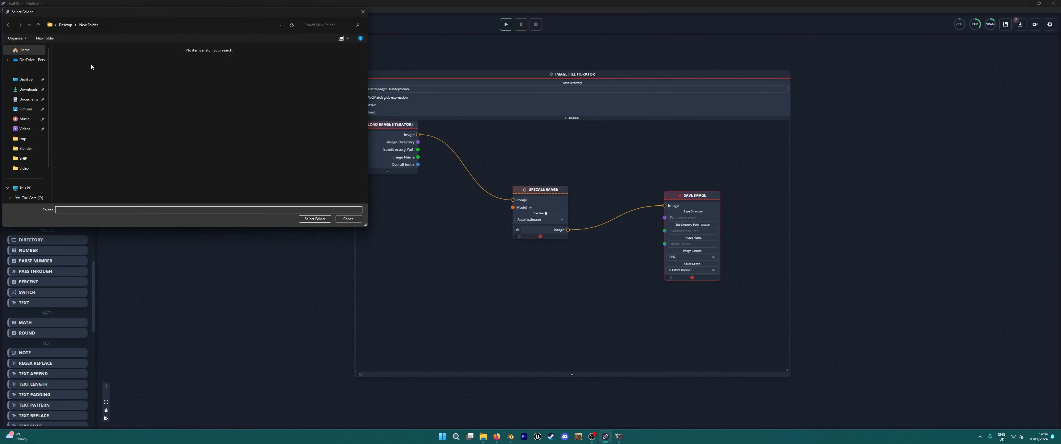
click(26, 79)
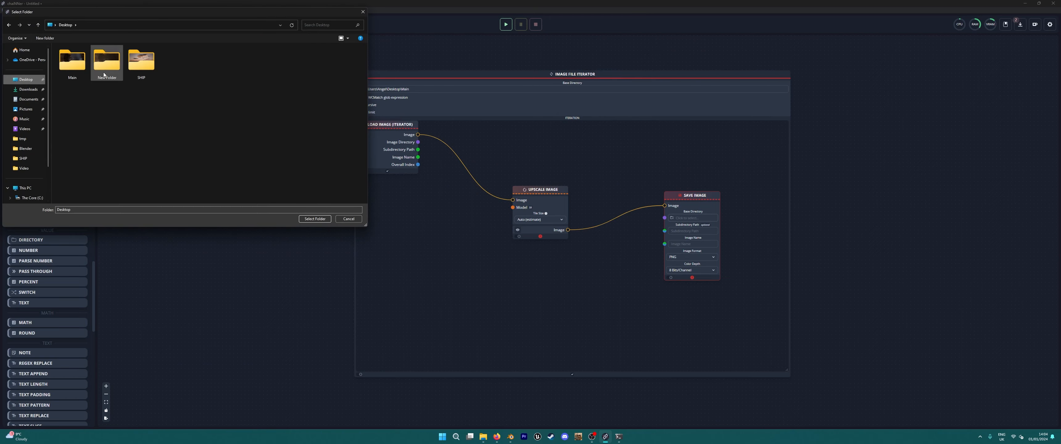
click(53, 38)
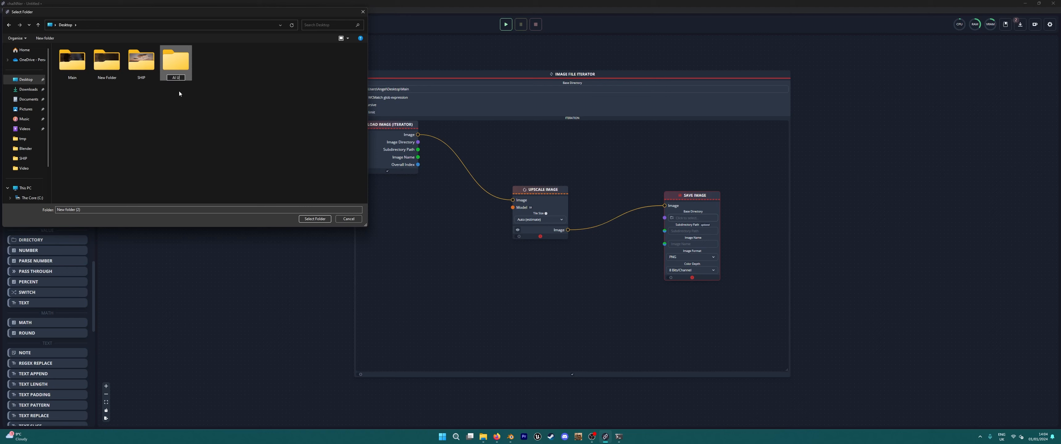
text(AI Upscaled)
key(Return)
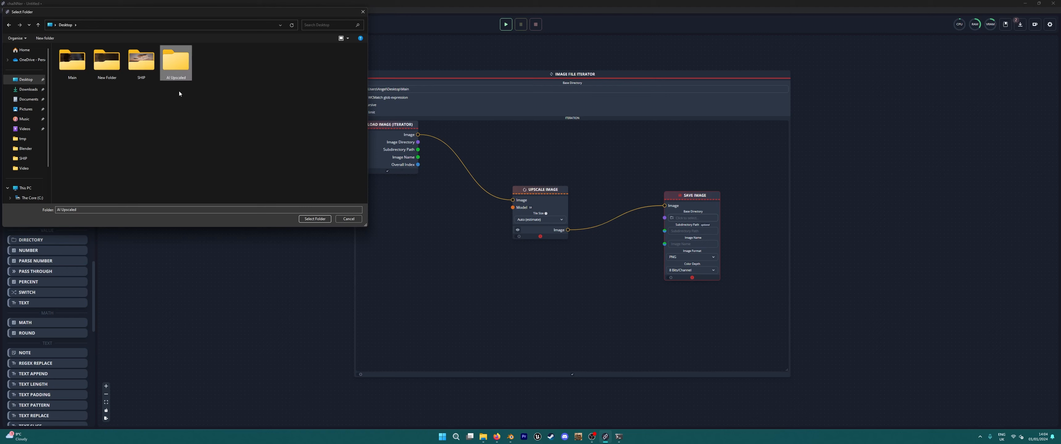
click(314, 218)
scroll(684, 246, up, 3)
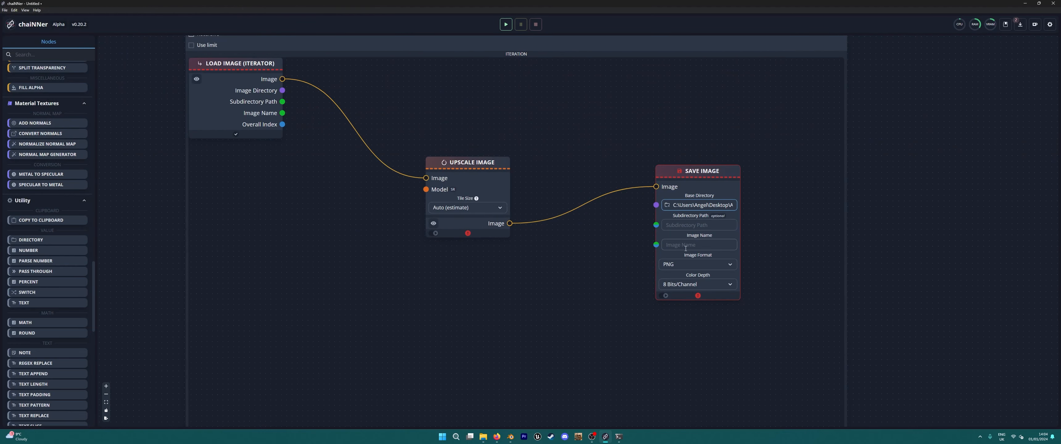
click(676, 247)
text(sdasad)
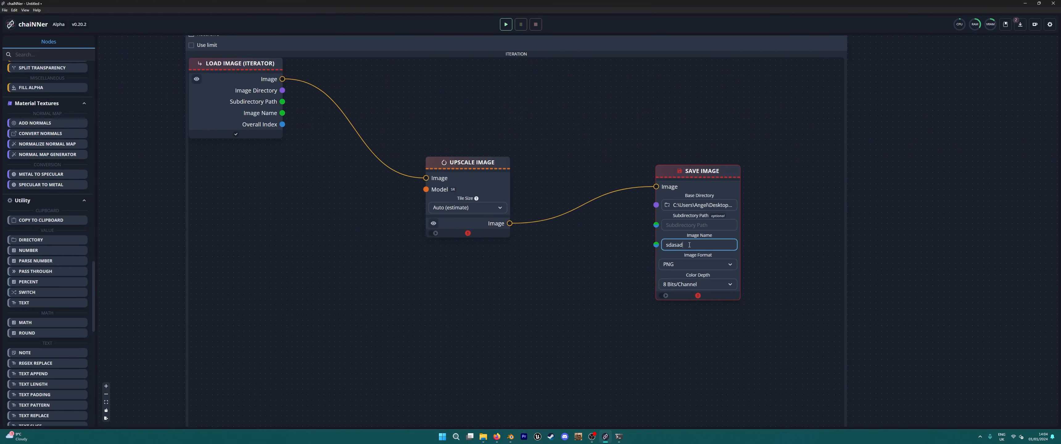
key(BackSpace)
key(BackSpace)
key(BackSpace)
Step: Connect the iterator's Image Name output to the Save Image node's image name, keeping PNG format and 8 Bits/Channel color depth
drag(282, 113, 655, 246)
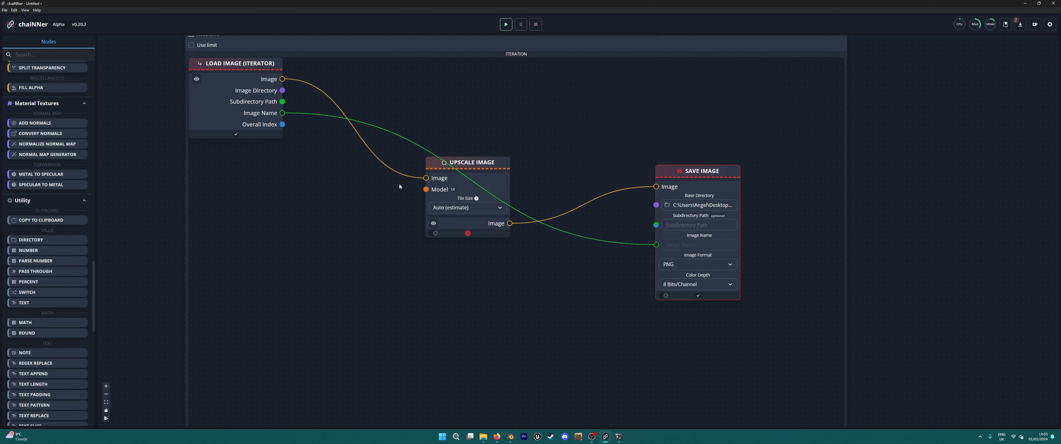
click(719, 265)
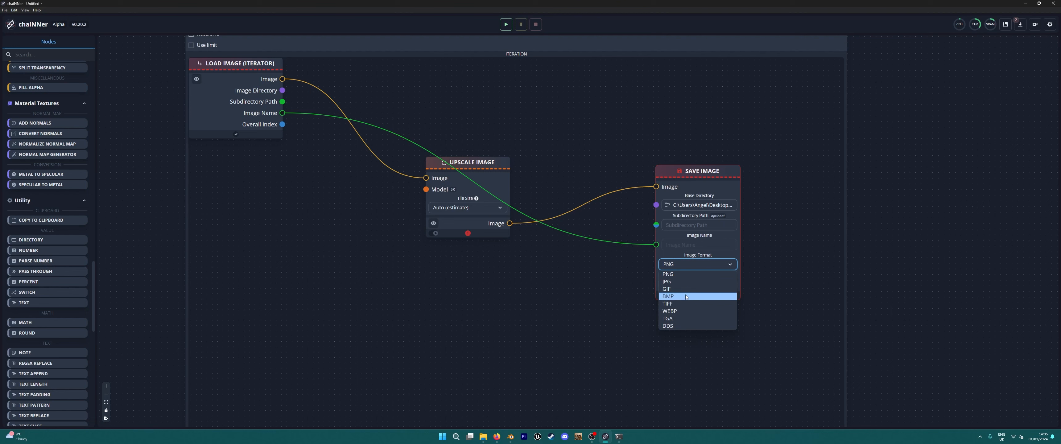
click(723, 275)
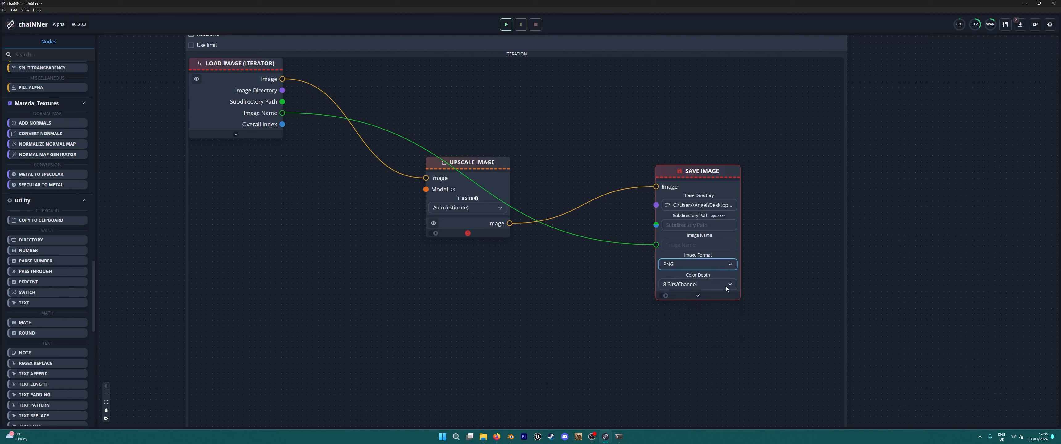
click(726, 288)
click(727, 290)
Step: Try to run the upscaling chain
drag(487, 168, 460, 211)
scroll(560, 223, up, 3)
scroll(530, 255, up, 1)
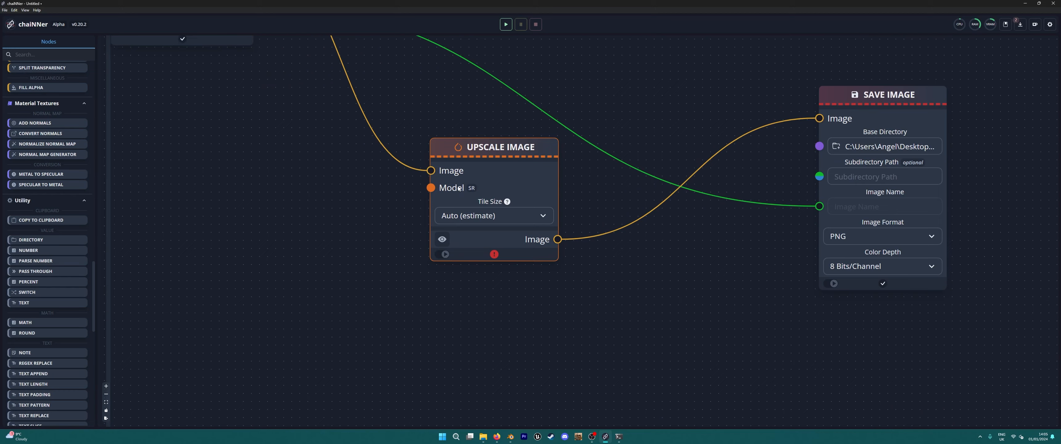
scroll(462, 197, down, 4)
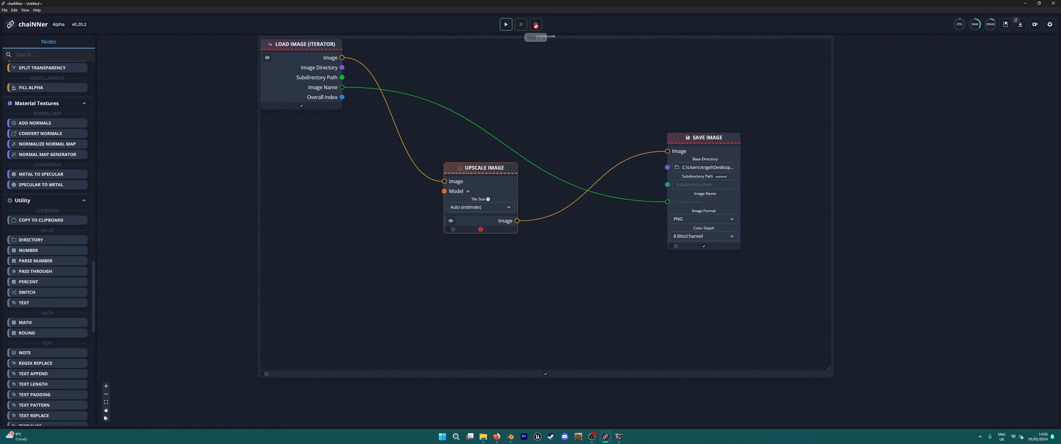
click(506, 24)
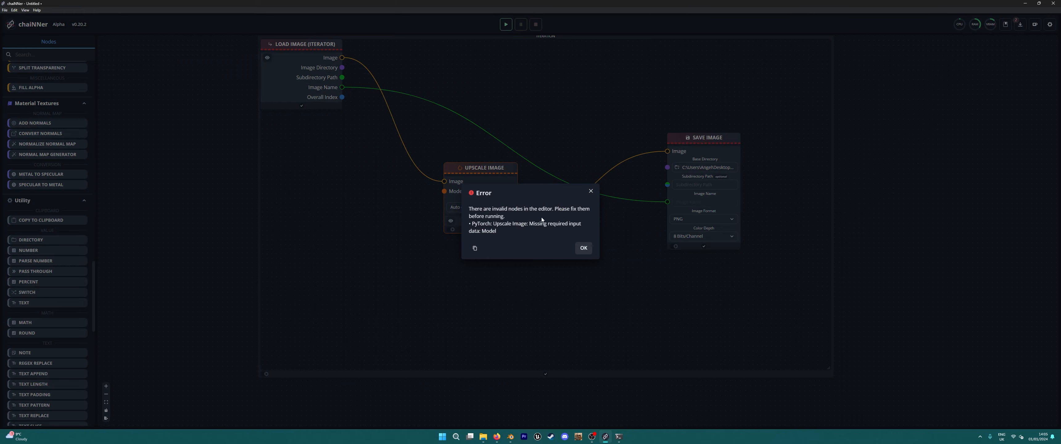
click(583, 248)
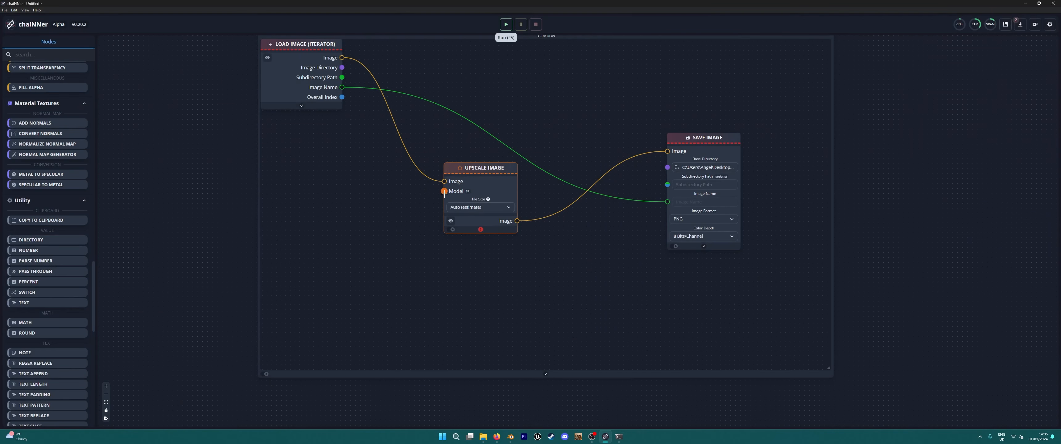
Step: Add a PyTorch Load Model node connected to the Upscale Image node's model input
drag(538, 206, 424, 196)
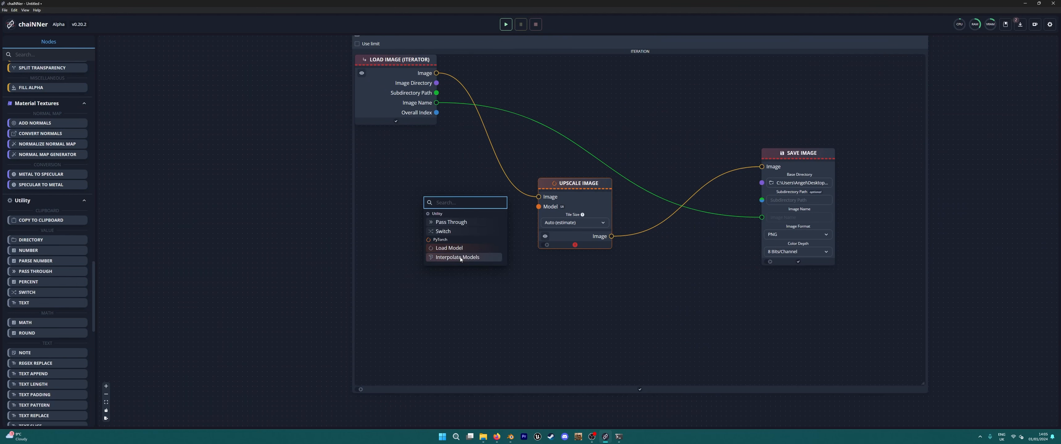
click(556, 305)
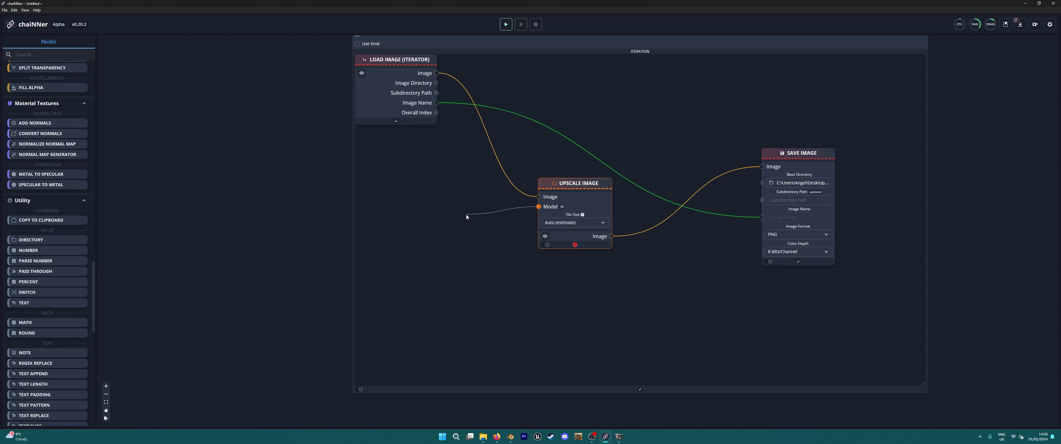
drag(466, 214, 466, 215)
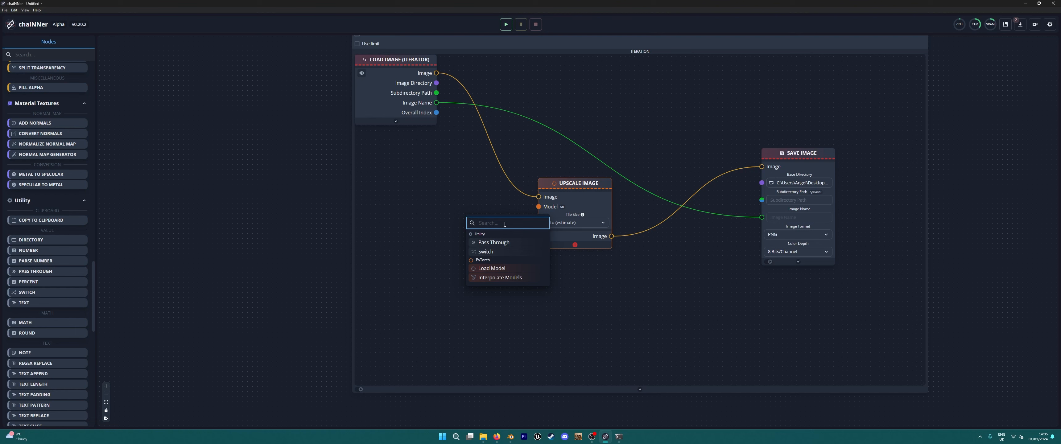
click(496, 269)
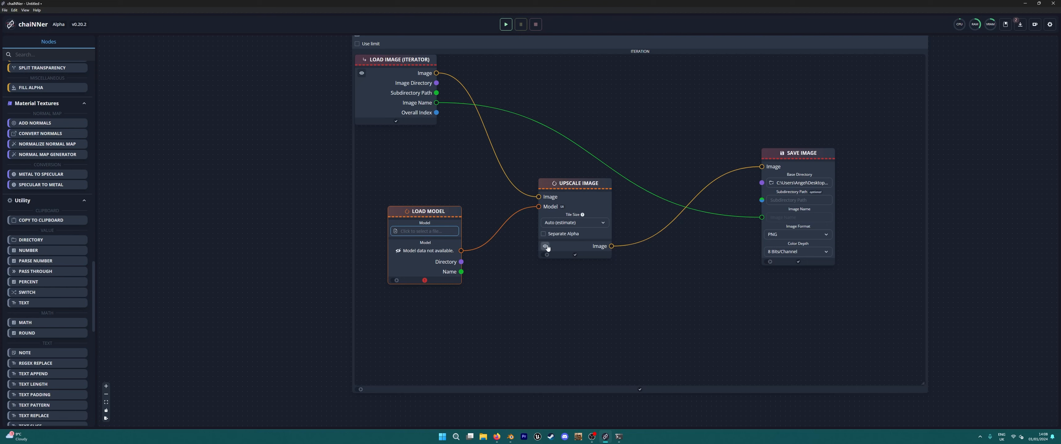
drag(548, 256, 531, 248)
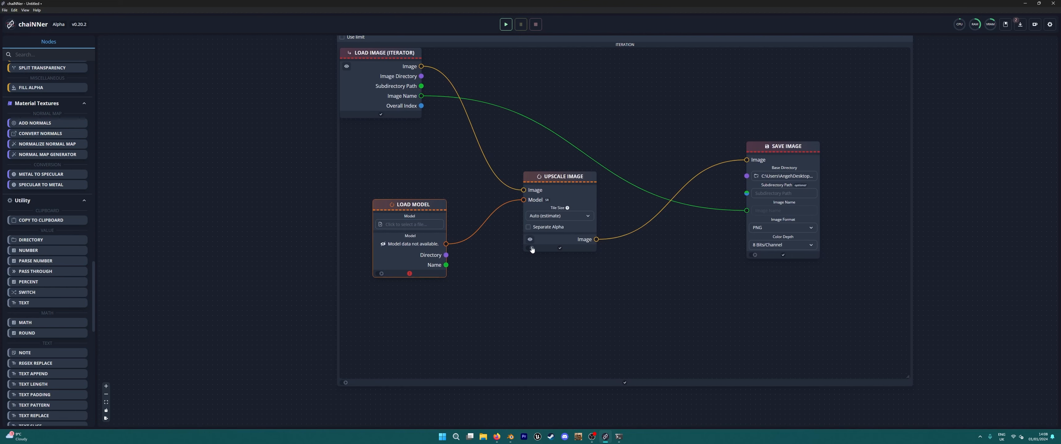
Step: Switch to Firefox and highlight the repository name on the Cupscale GitHub page
click(498, 438)
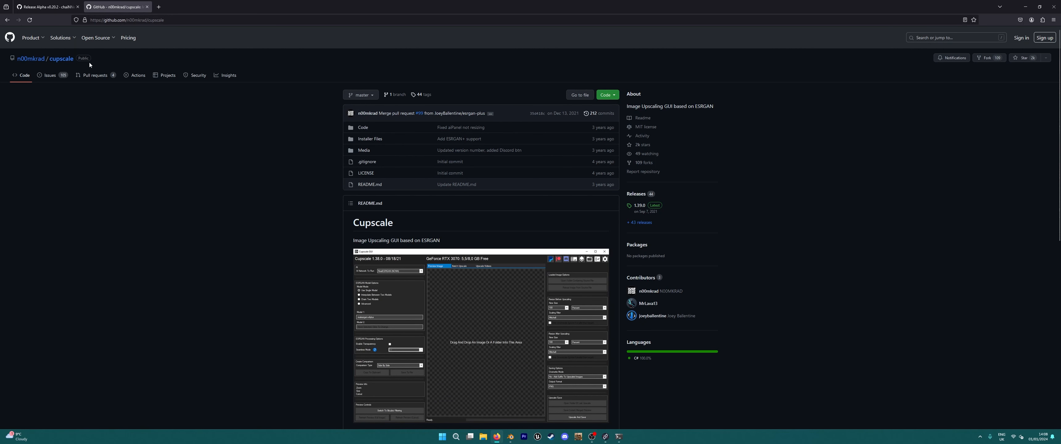
drag(47, 61, 13, 61)
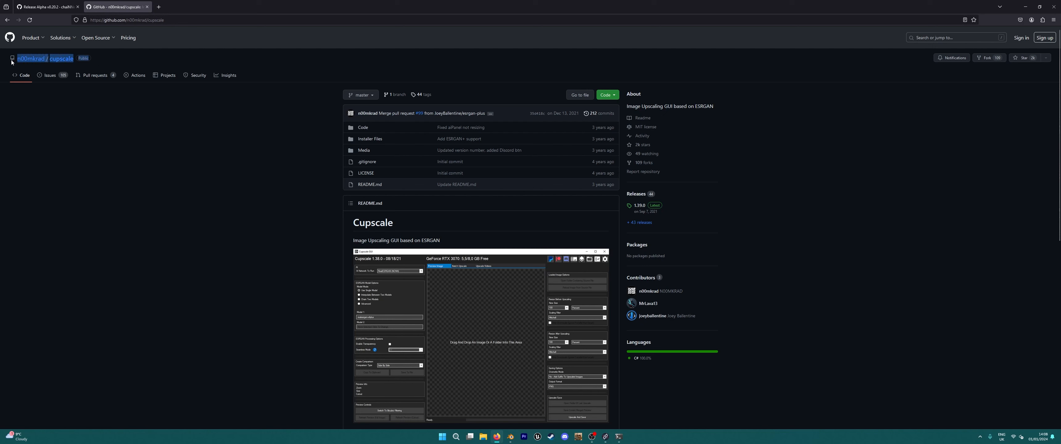
Step: Review the Cupscale README, from the interface preview to its download, installation, supported AI backends and features sections
click(56, 91)
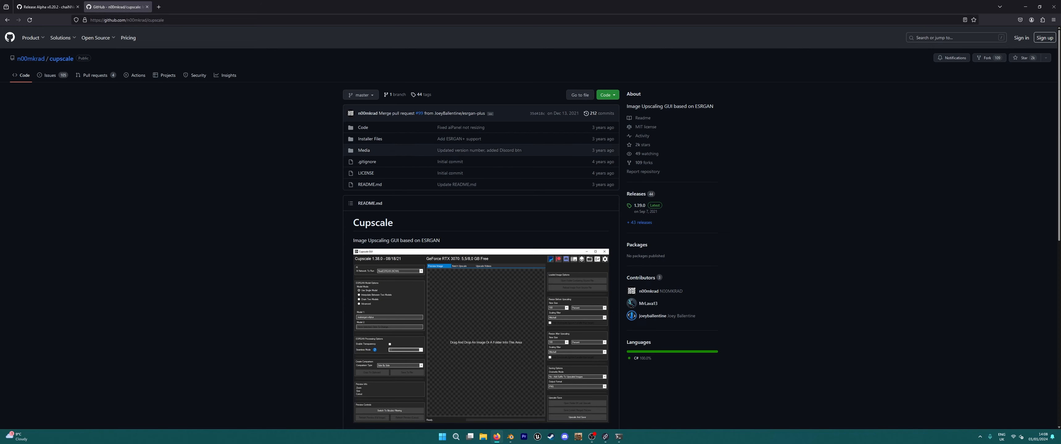
scroll(154, 127, down, 8)
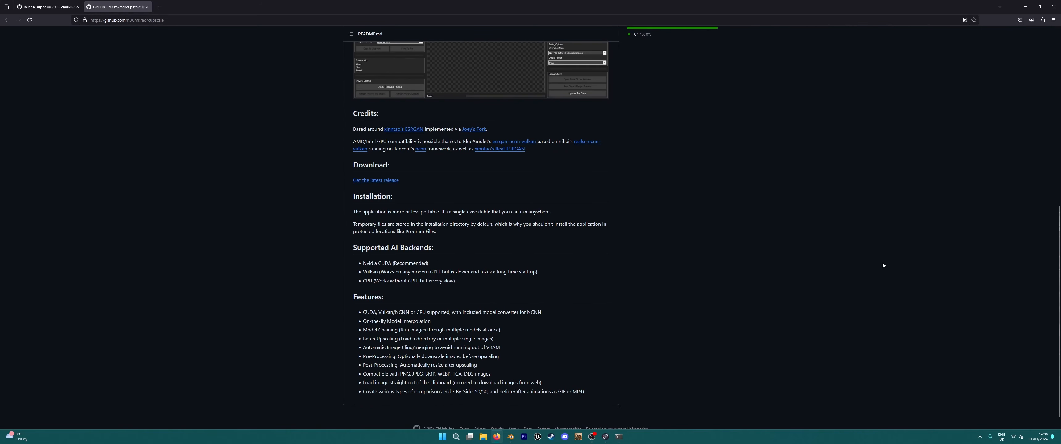
scroll(310, 161, up, 10)
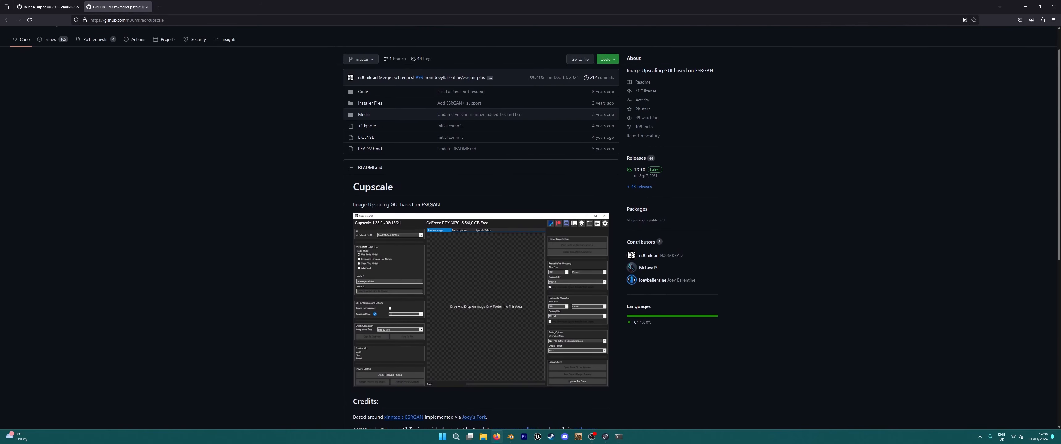
scroll(417, 241, down, 2)
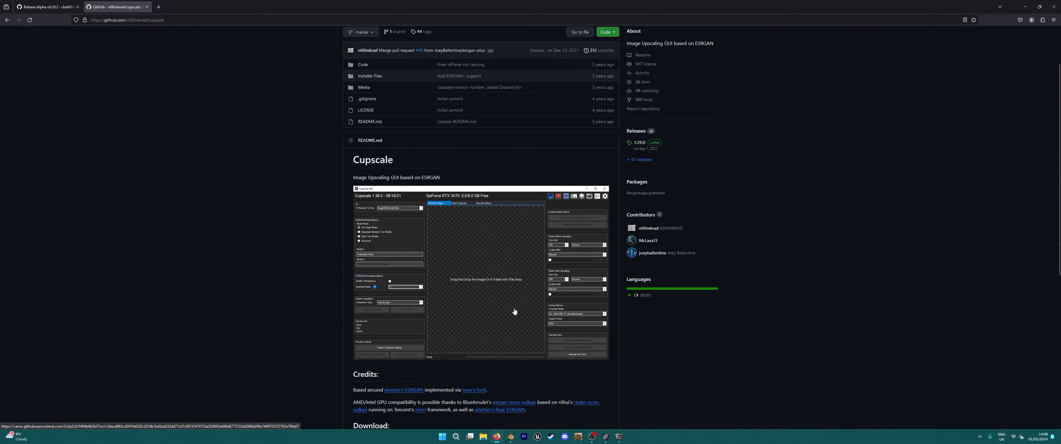
scroll(514, 308, down, 4)
scroll(462, 335, down, 3)
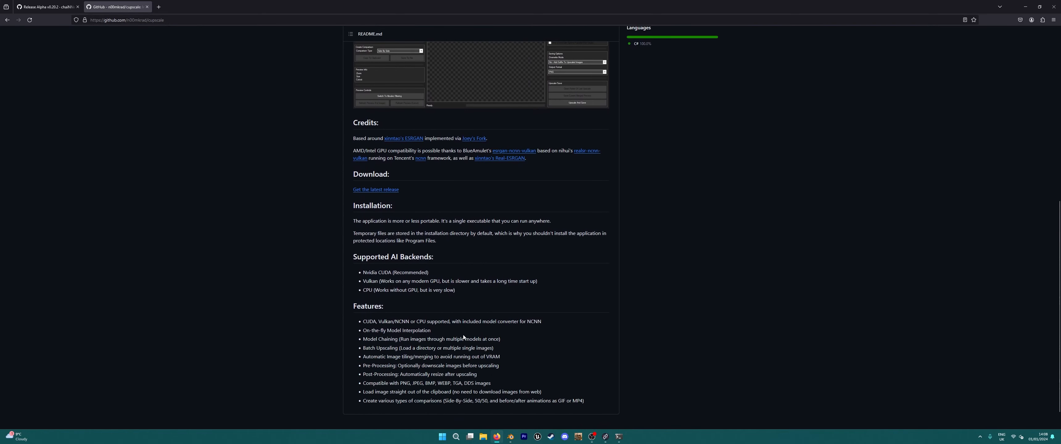
scroll(462, 336, up, 8)
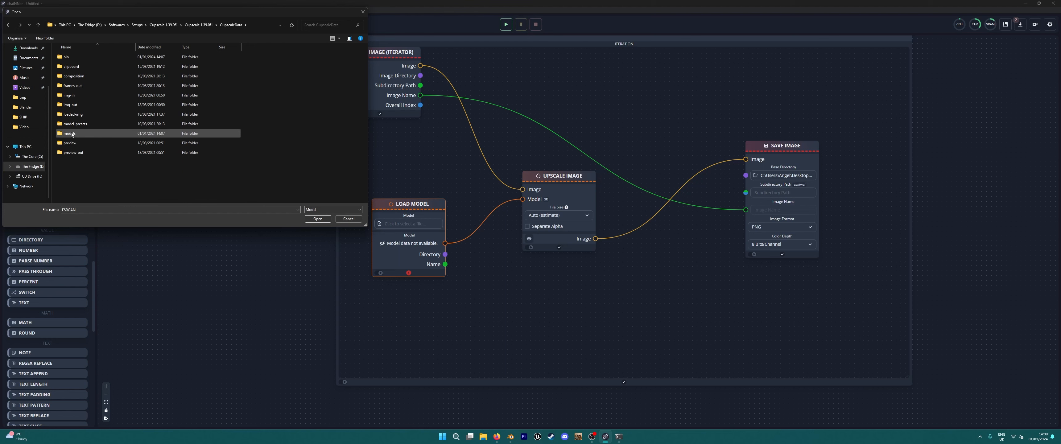
Step: Load 4x_RealSR_DF2K_JPEG.pth from Cupscale's models\ESRGAN folder into the Load Model node
double_click(71, 135)
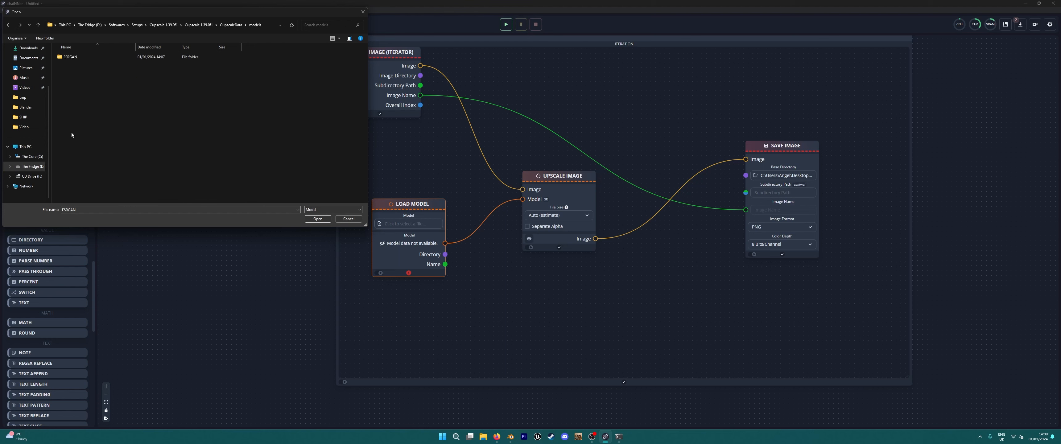
double_click(71, 57)
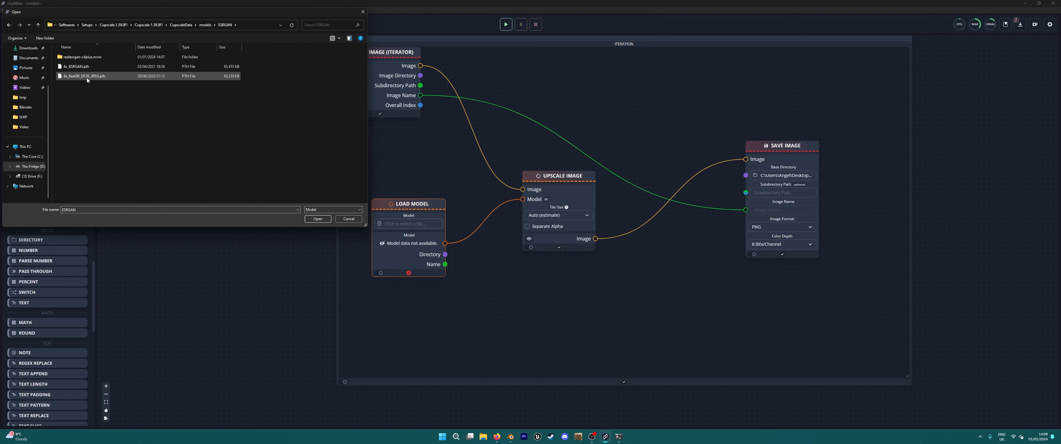
click(73, 77)
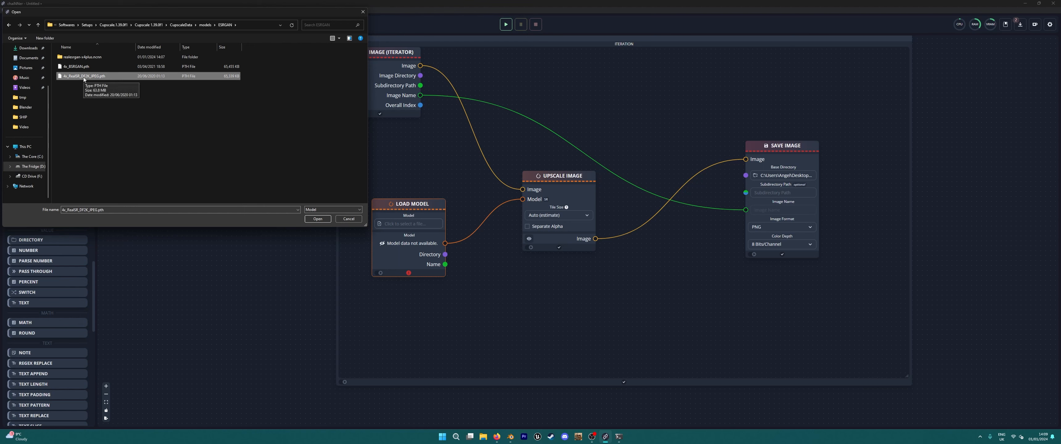
click(317, 219)
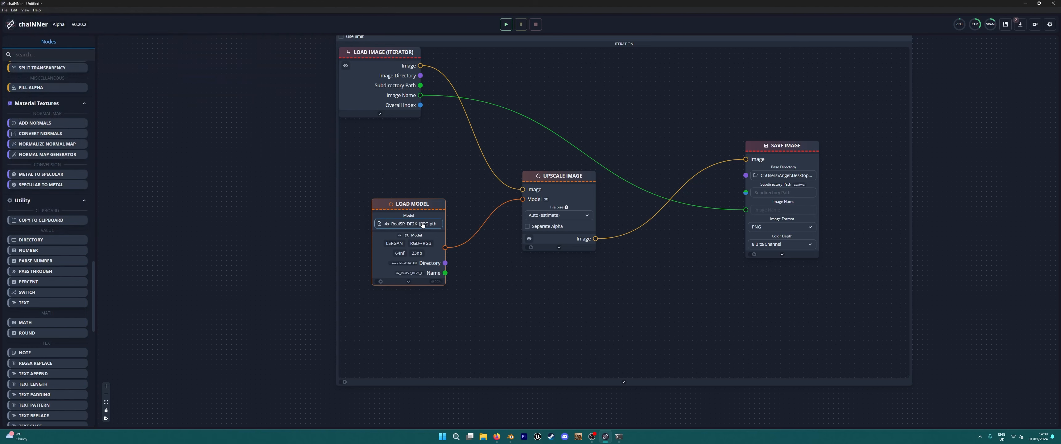
Step: Check the loaded model in the full iterator chain and run the batch upscale
scroll(422, 296, up, 4)
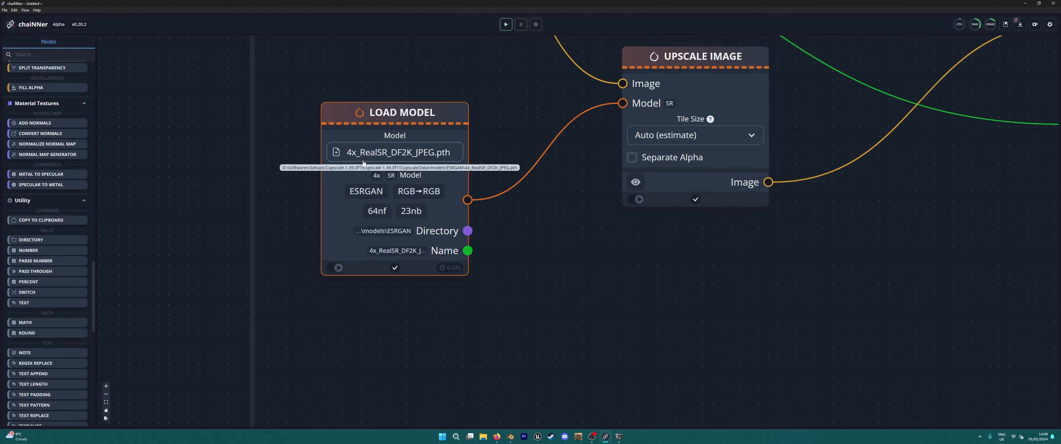
scroll(363, 163, down, 2)
scroll(552, 252, down, 2)
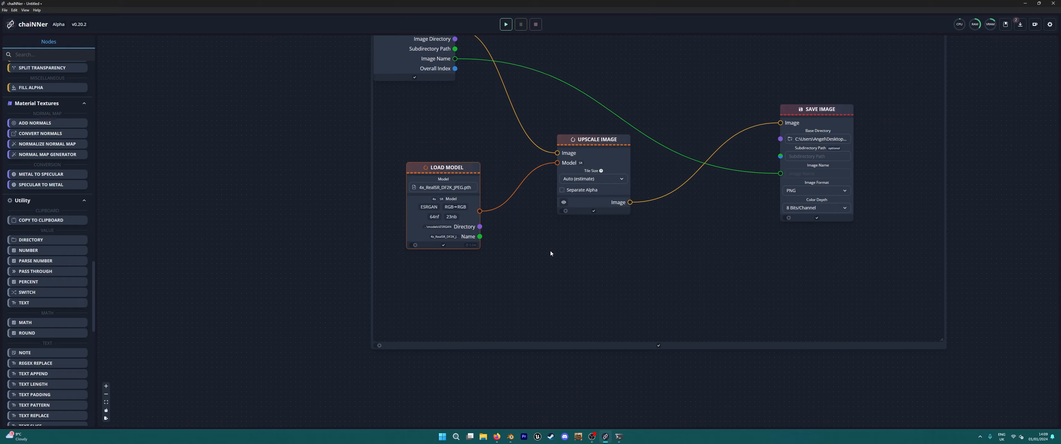
scroll(552, 276, down, 2)
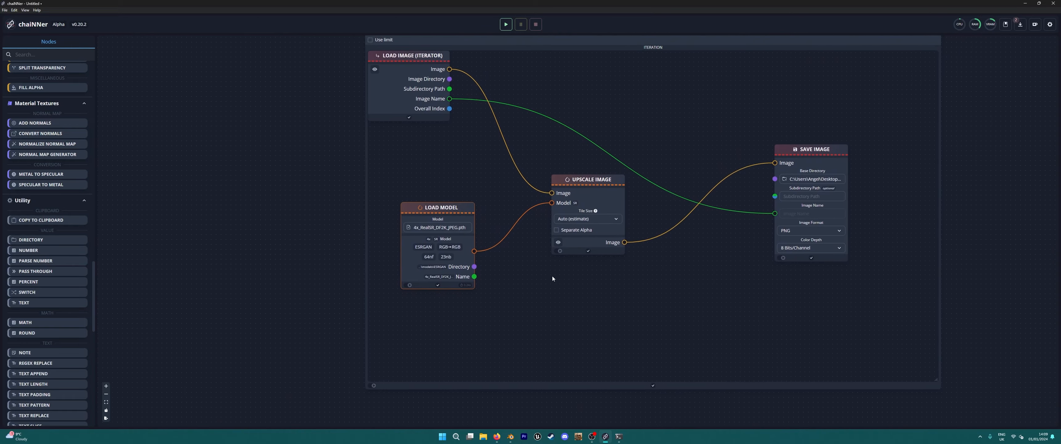
drag(458, 168, 429, 177)
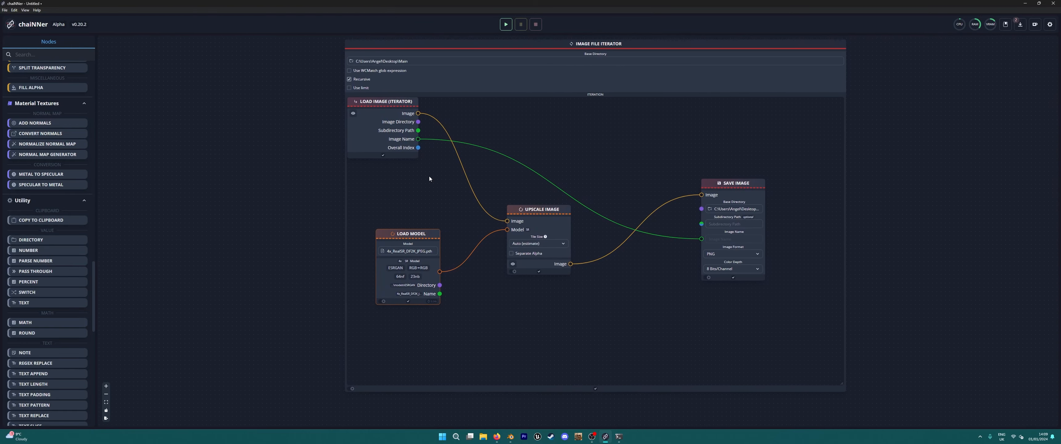
click(505, 28)
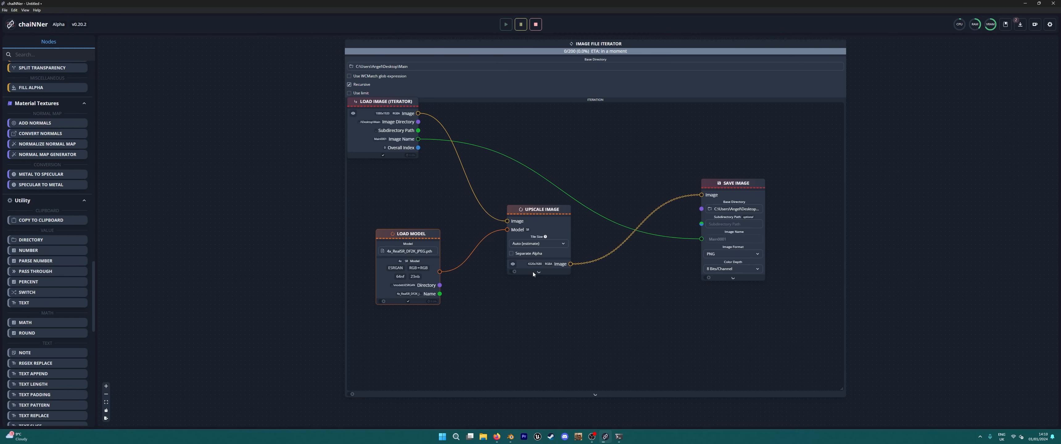
Step: Monitor the running chain, examining the Upscale Image output size, the Save Image node and the iterator's progress
scroll(533, 272, up, 3)
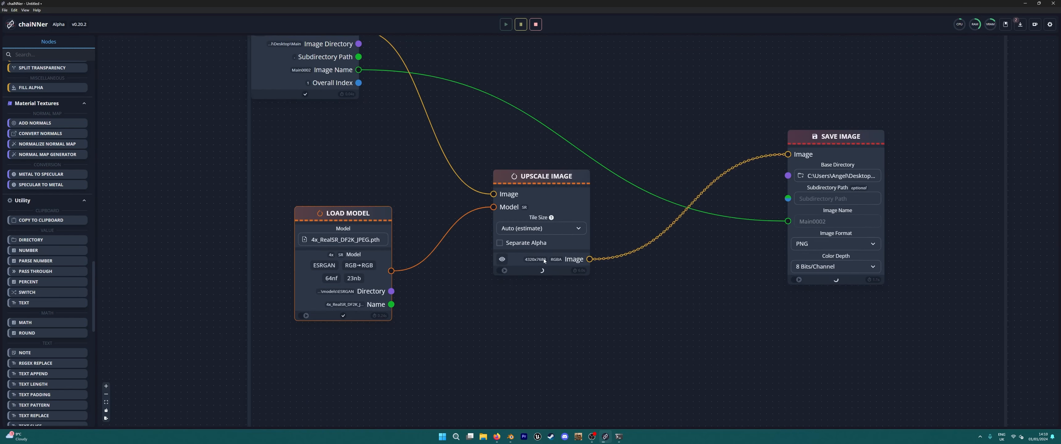
scroll(556, 289, down, 3)
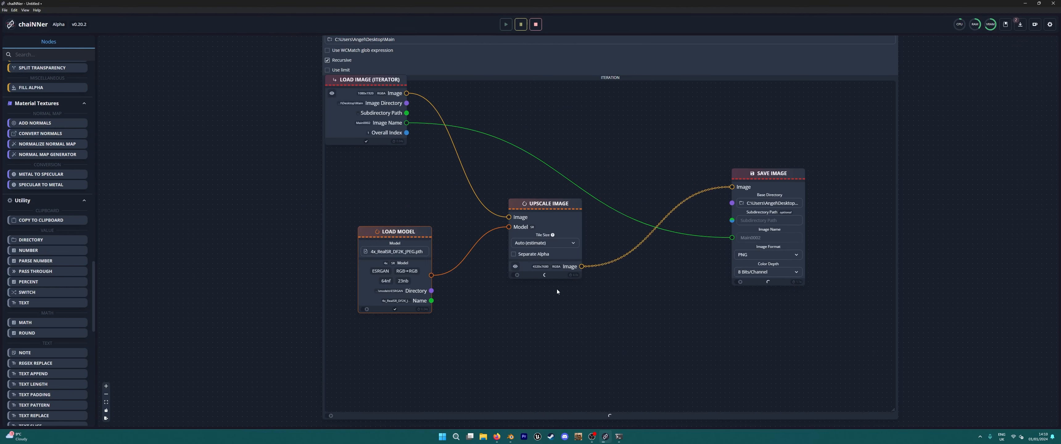
scroll(557, 289, up, 4)
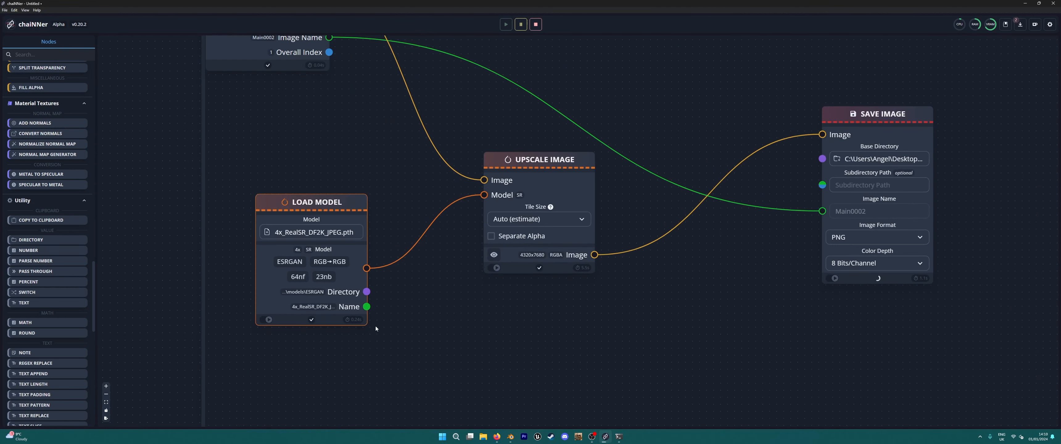
drag(376, 326, 388, 346)
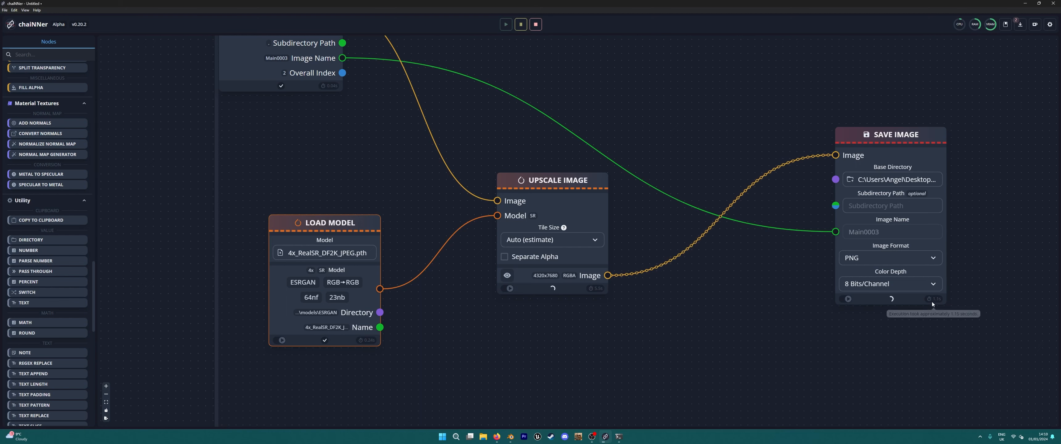
scroll(747, 294, down, 3)
drag(763, 300, 660, 305)
scroll(570, 61, down, 1)
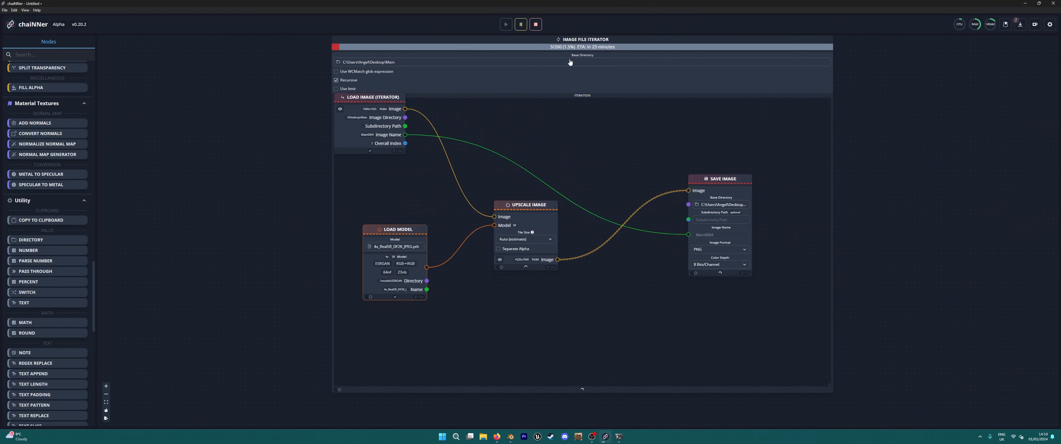
drag(579, 74, 579, 96)
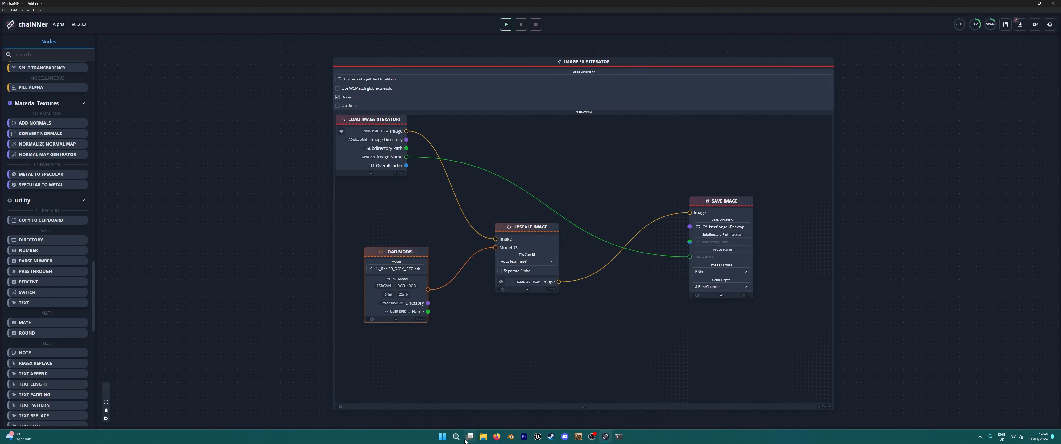
Step: Switch to File Explorer, open the AI Upscaled folder on the Desktop and inspect the upscaled Main0001 image
click(483, 436)
click(24, 88)
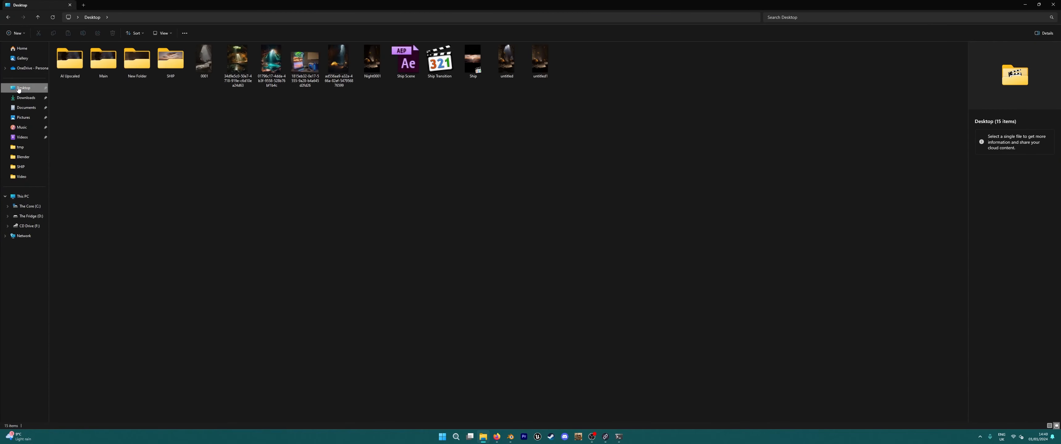
click(79, 67)
double_click(80, 67)
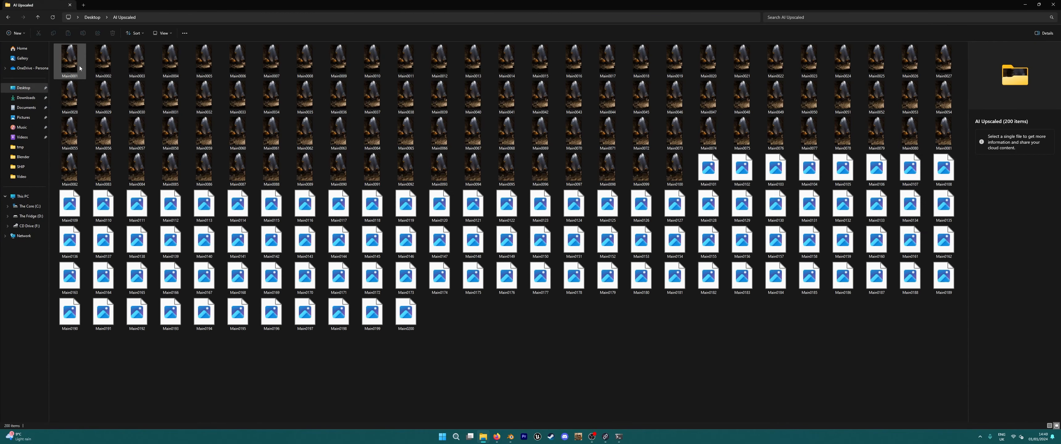
click(80, 65)
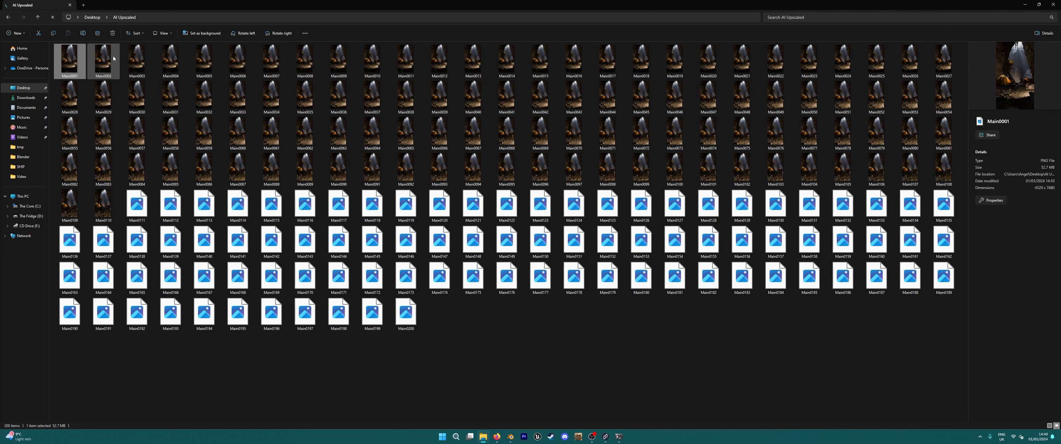
key(Return)
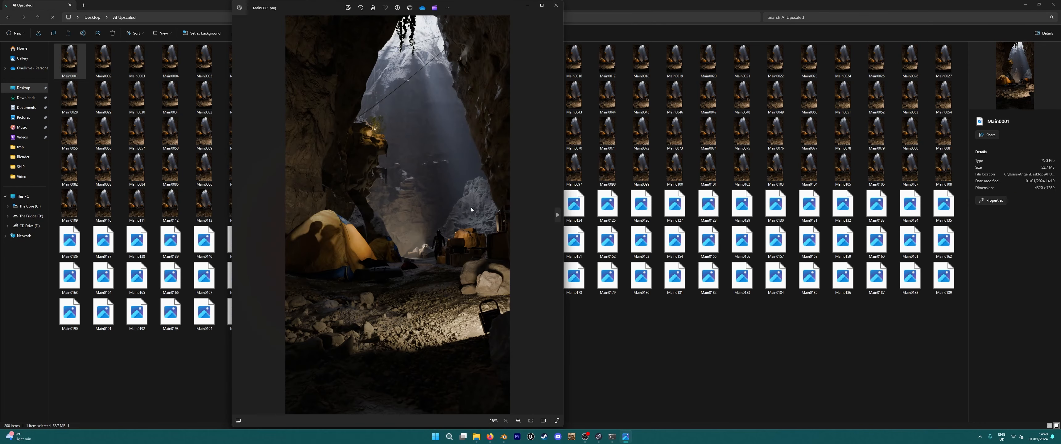
scroll(471, 212, up, 3)
scroll(471, 211, down, 3)
click(555, 5)
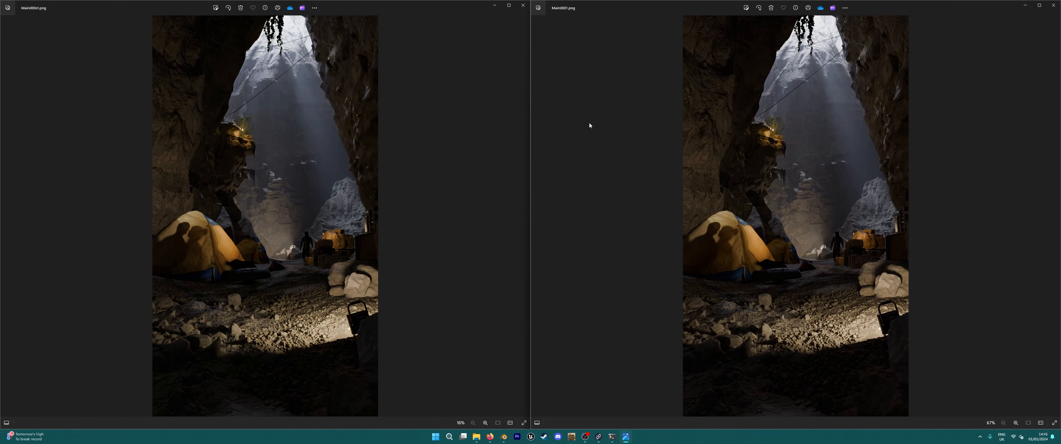
Step: Compare the two Main0001.png versions side by side around the tent and standing figure
scroll(769, 215, up, 5)
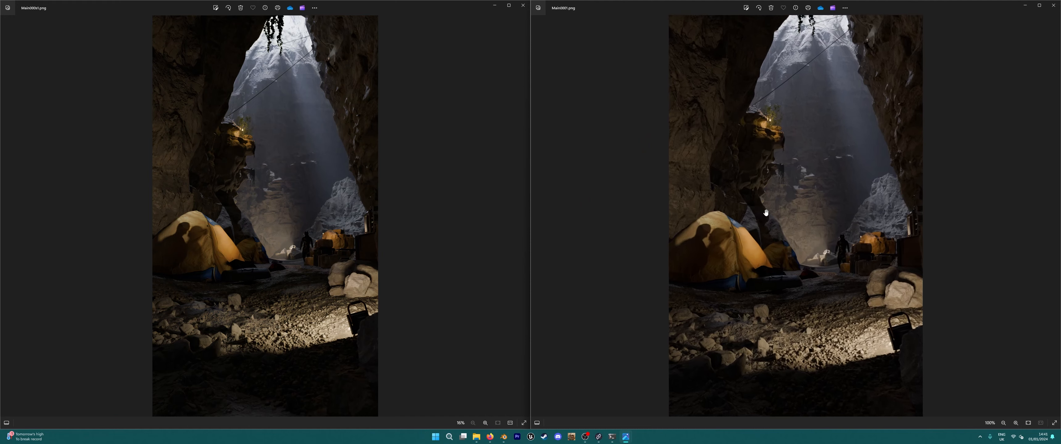
scroll(357, 245, up, 5)
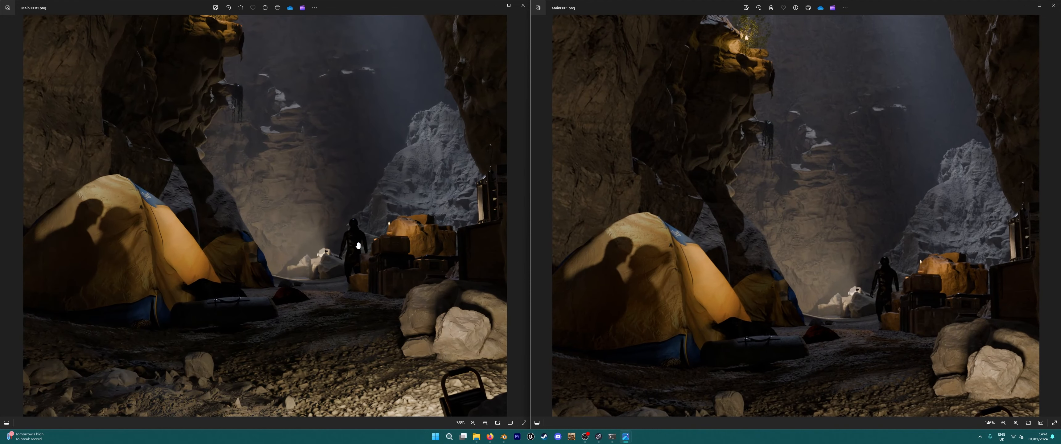
scroll(673, 262, up, 1)
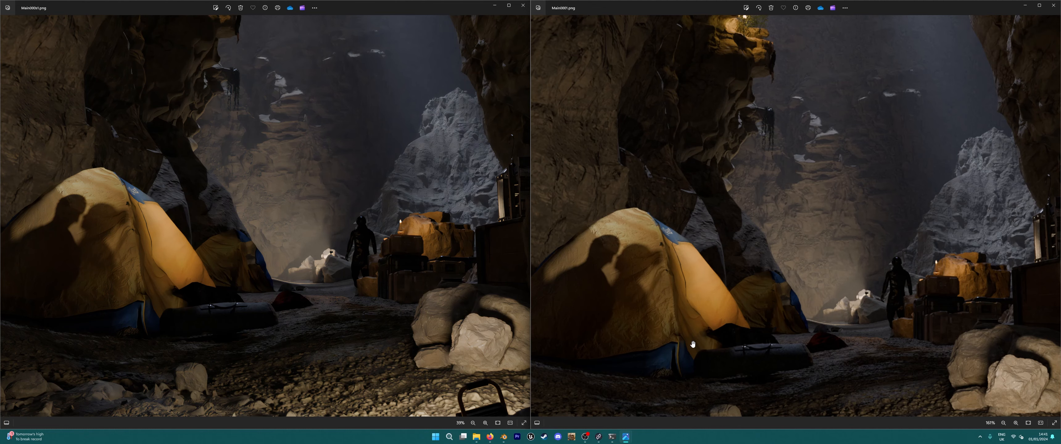
scroll(188, 307, up, 2)
scroll(284, 272, up, 1)
Step: Compare the foreground rocks and gravel in both Main0001.png versions at matching close-up framing
drag(453, 337, 348, 254)
scroll(416, 275, up, 4)
drag(447, 277, 433, 304)
drag(952, 363, 944, 342)
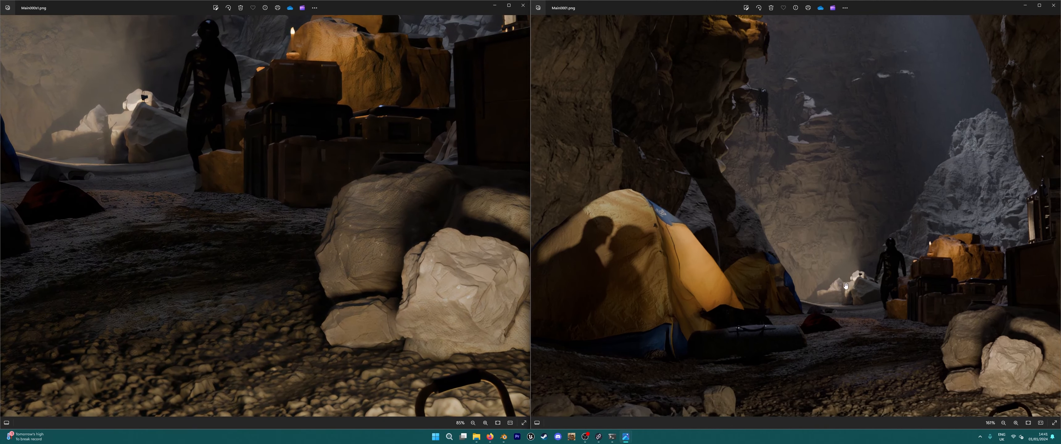
scroll(941, 341, up, 5)
drag(965, 370, 898, 280)
drag(972, 294, 978, 325)
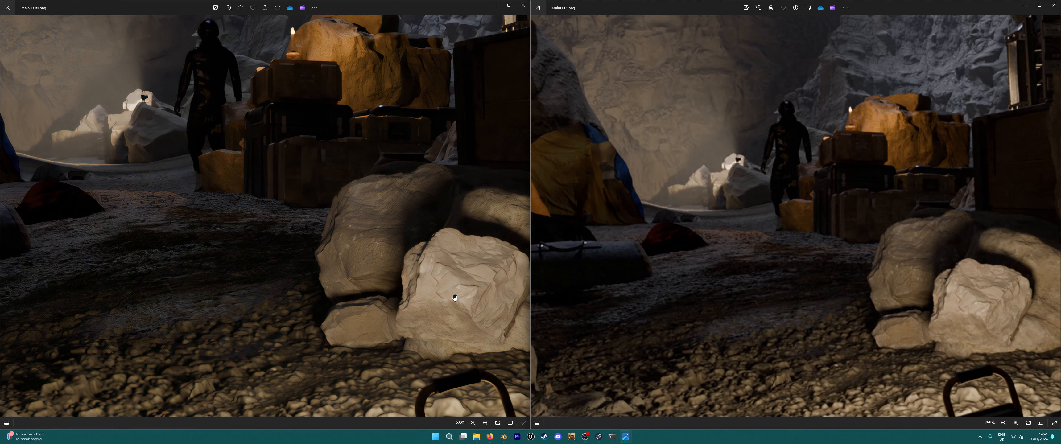
Step: Compare the standing figure, crates and tent fabric between the two image versions
drag(869, 232, 876, 363)
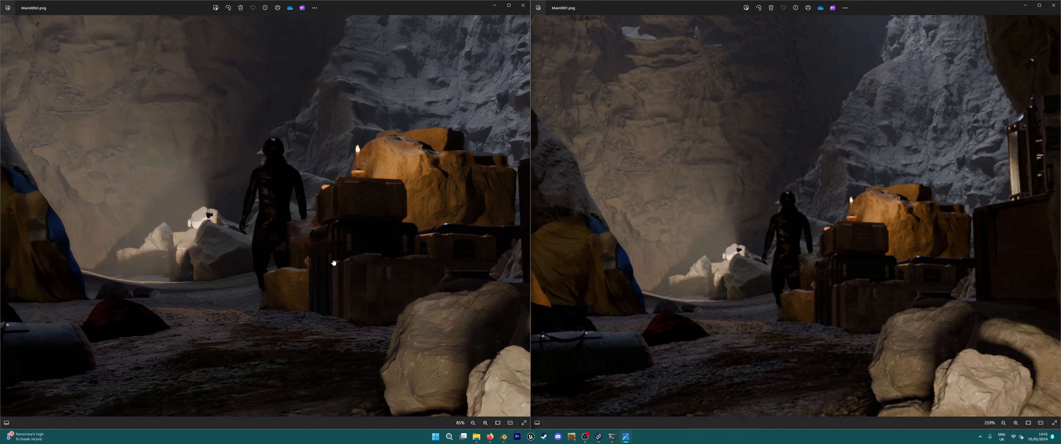
scroll(779, 299, up, 2)
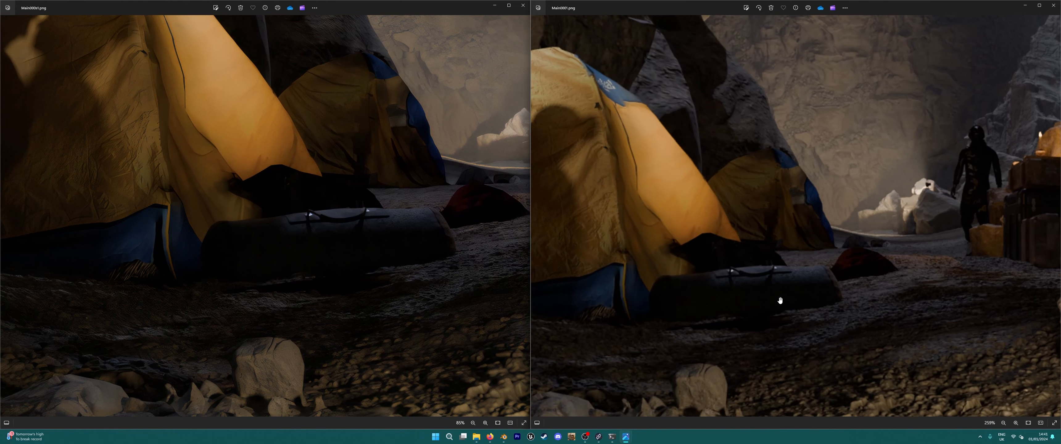
scroll(746, 277, up, 2)
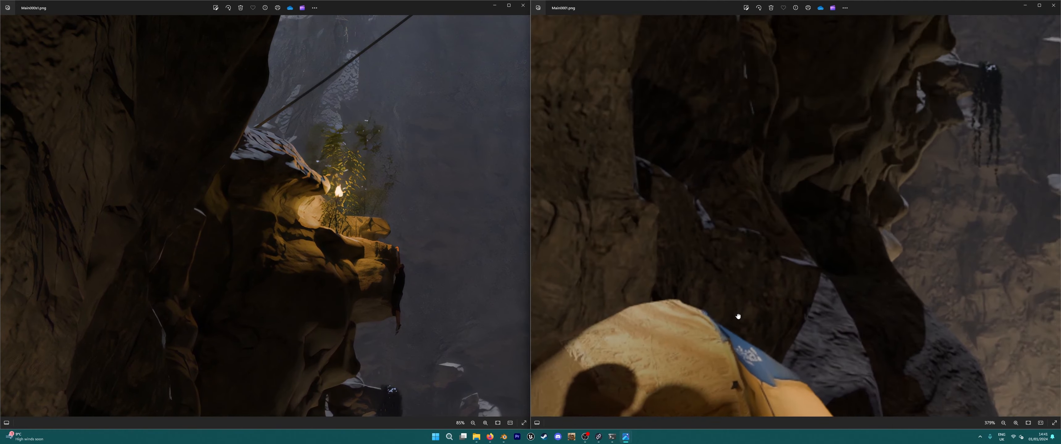
Step: Compare the lamp-lit plant and rocky ledge on the cave wall in both image versions
drag(857, 103, 679, 356)
drag(761, 300, 649, 374)
drag(387, 348, 387, 345)
scroll(414, 288, up, 5)
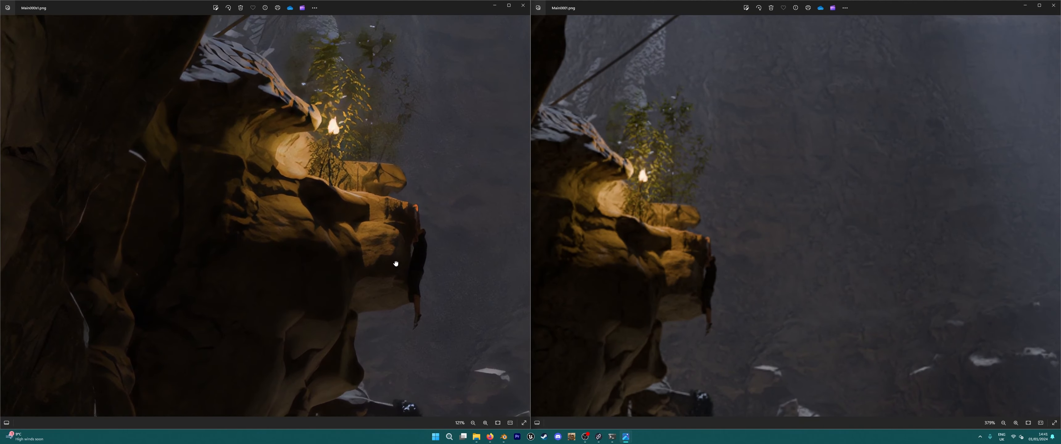
Step: Compare the rock texture and hanging vine beneath the lamp-lit ledge in both image versions at closer range
drag(417, 280, 421, 284)
scroll(430, 284, up, 2)
scroll(641, 260, up, 3)
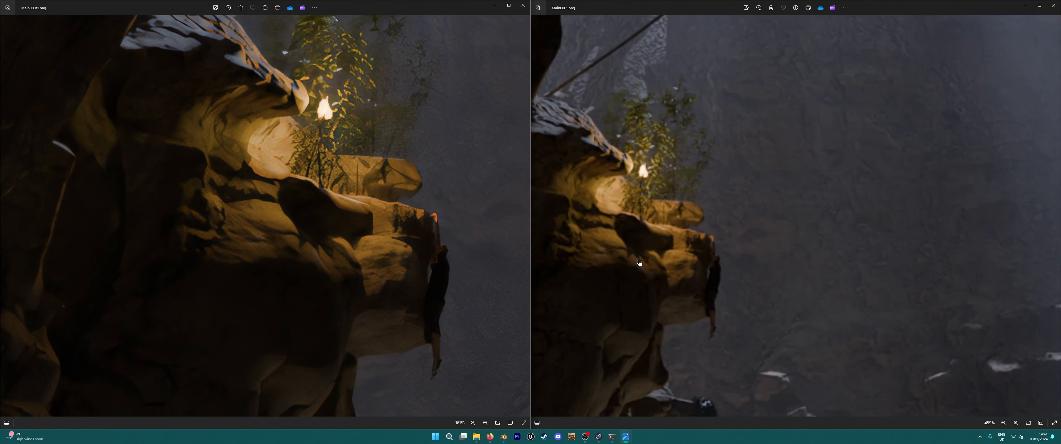
drag(652, 257, 694, 272)
scroll(675, 225, up, 3)
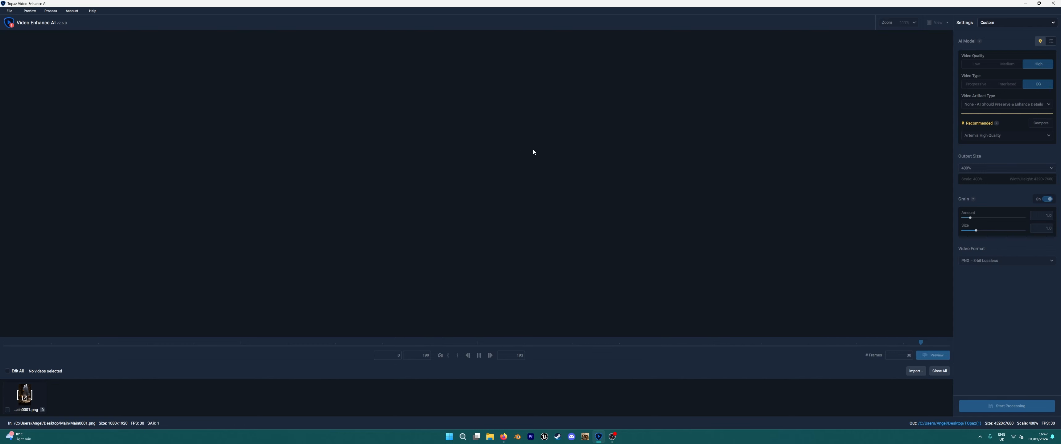
click(9, 11)
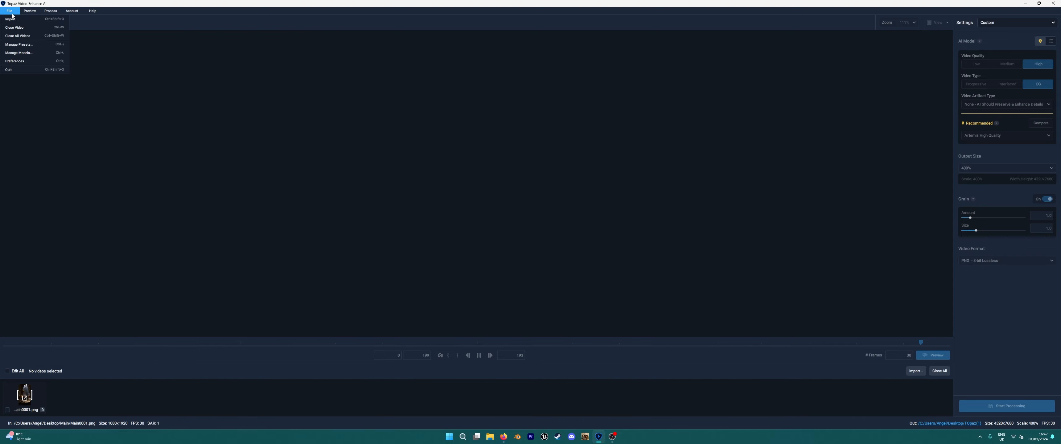
click(18, 19)
click(348, 219)
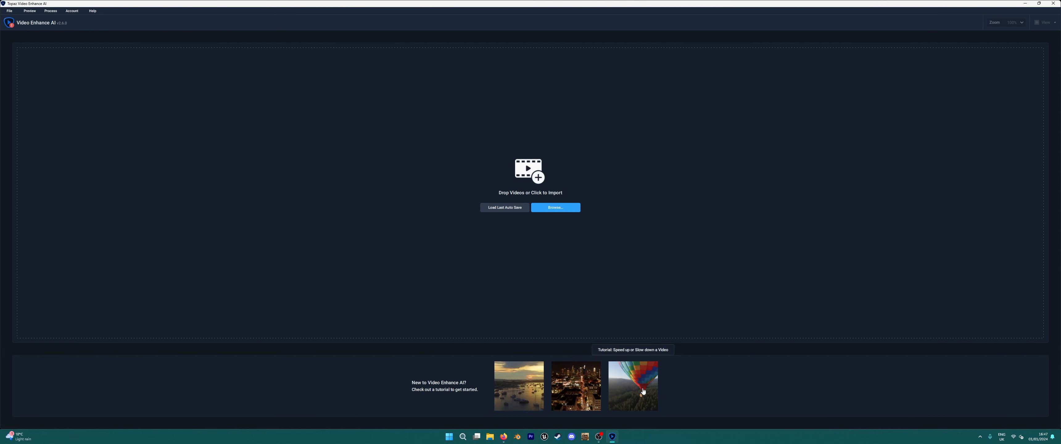
Step: Import all rendered images from the Desktop Main folder, with image files set as the file type
click(562, 210)
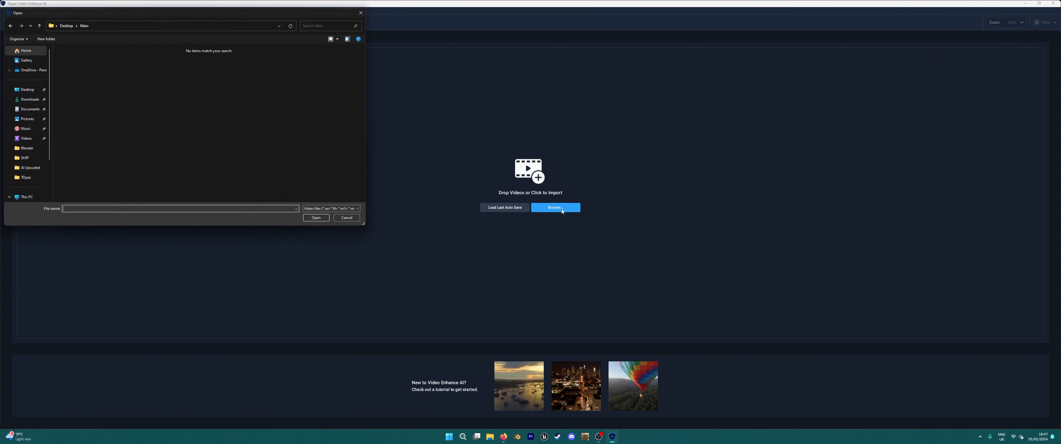
click(339, 209)
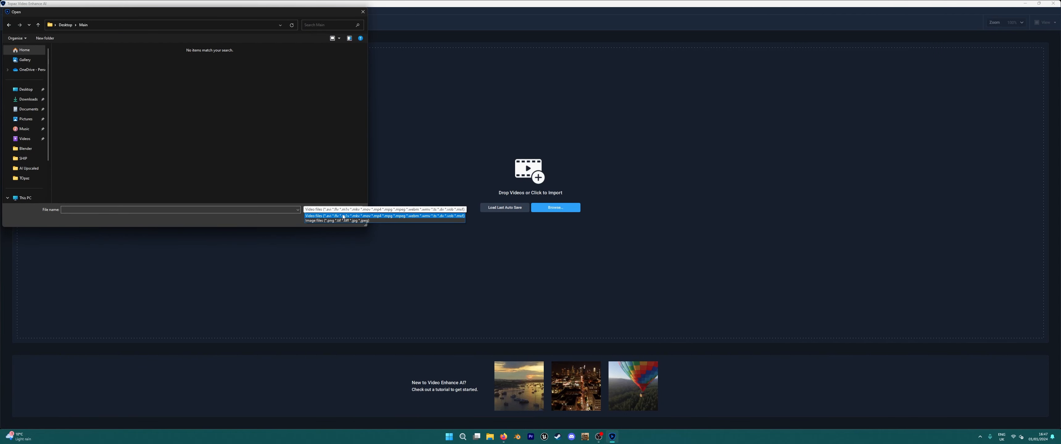
click(342, 221)
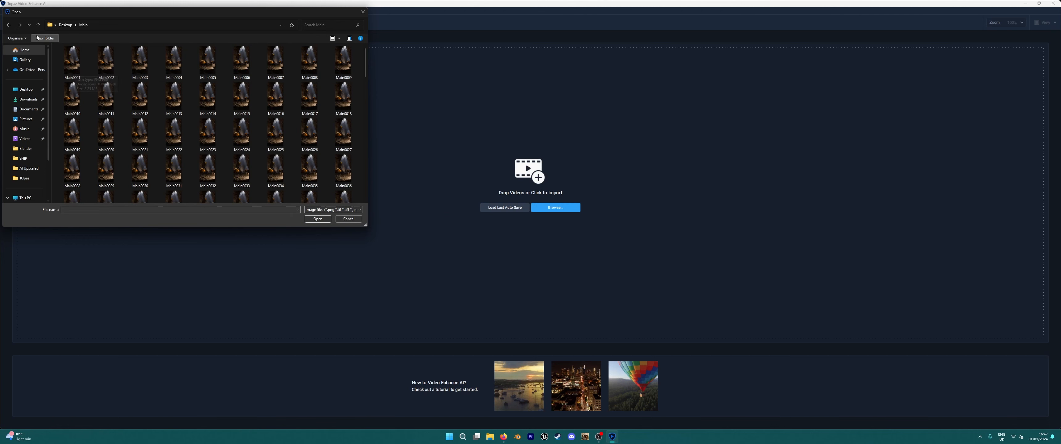
click(64, 58)
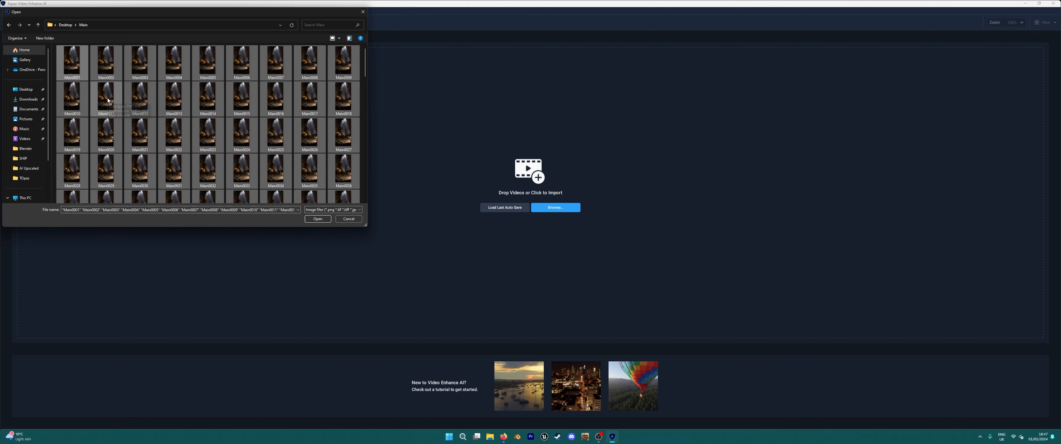
click(317, 219)
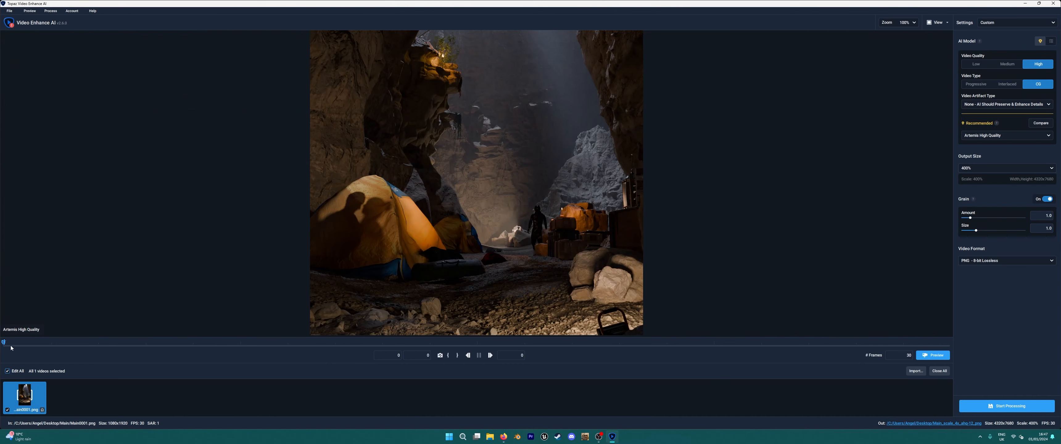
Step: Scrub through the imported image sequence and return to its first frame
click(1, 343)
click(692, 342)
drag(775, 341, 2, 355)
Step: Review the video artifact types and the recommended AI models without changing the current choices
mouse_move(975, 66)
click(1024, 105)
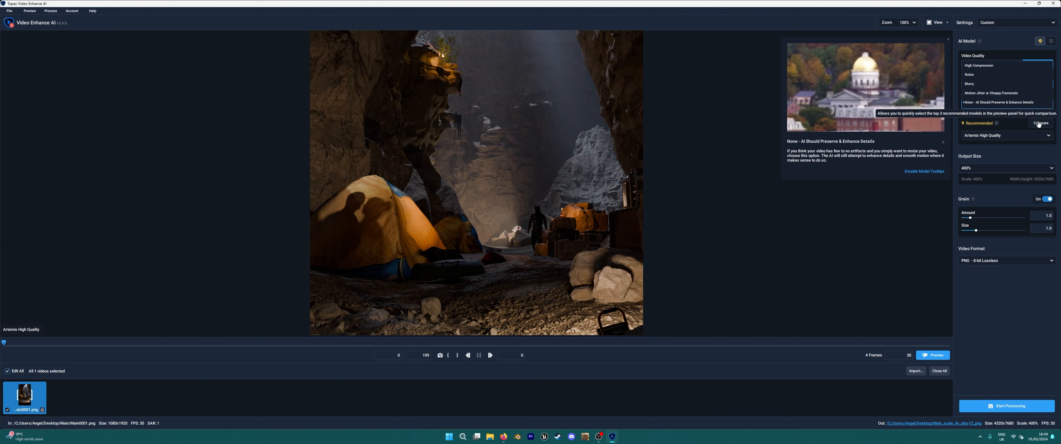
click(1024, 123)
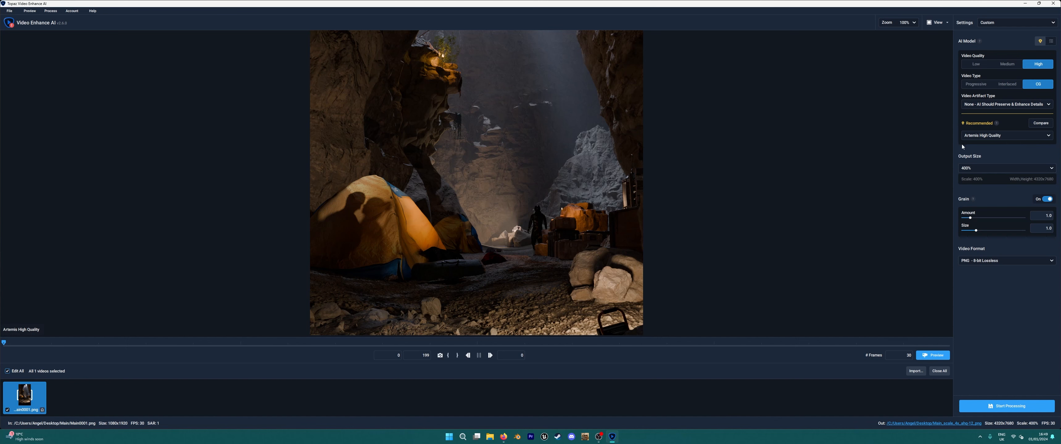
click(994, 136)
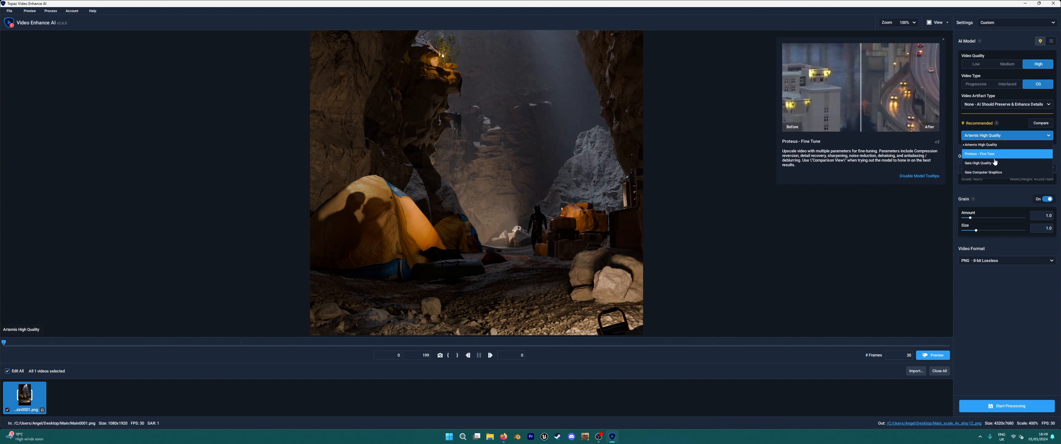
click(935, 189)
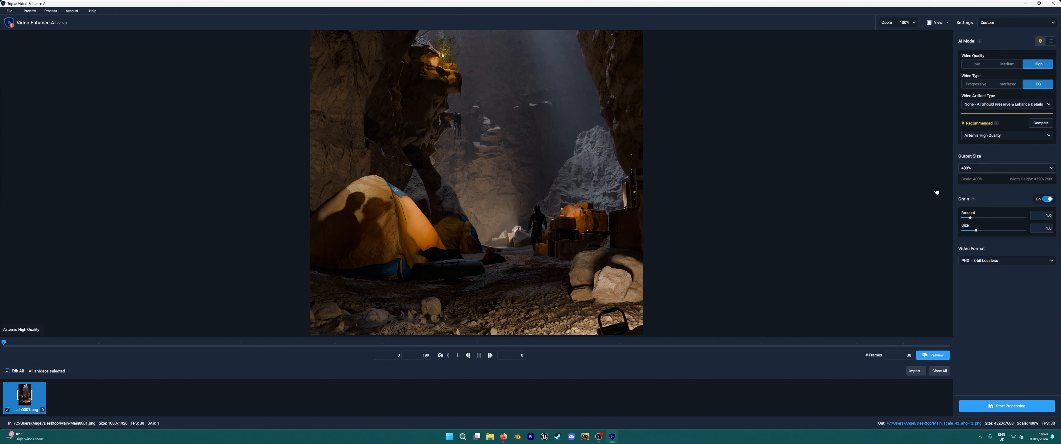
Step: Look through the complete list of AI models and return to the recommended model settings
click(1052, 45)
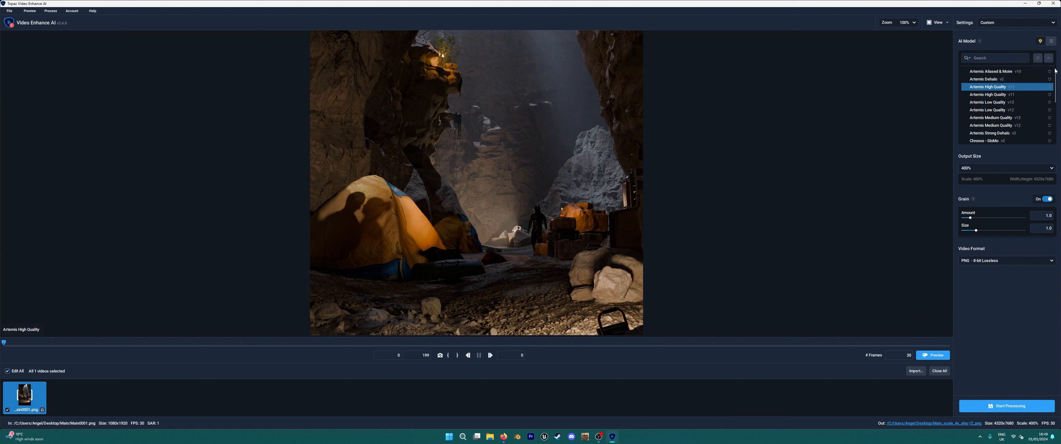
scroll(1053, 129, down, 10)
drag(1055, 119, 1055, 67)
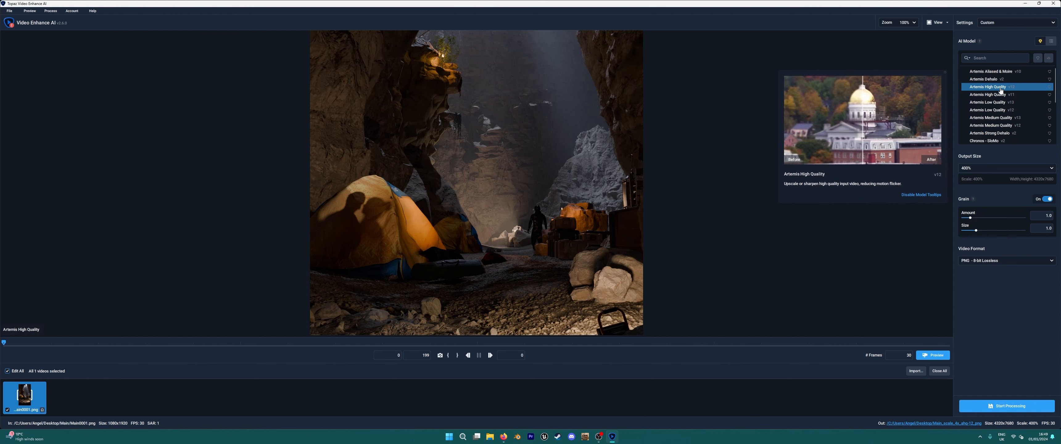
click(1051, 41)
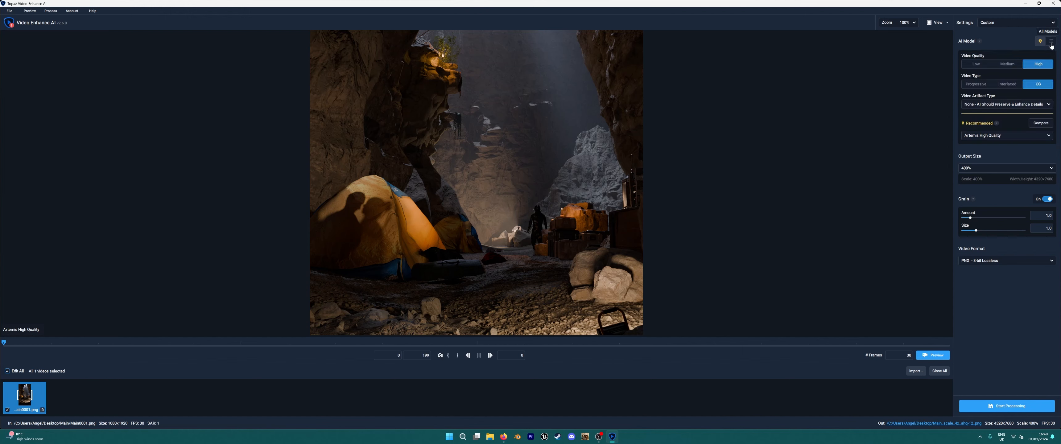
Step: Show the original beside the three recommended models in a four-way comparison and review the output size options
click(997, 137)
click(919, 204)
click(1038, 126)
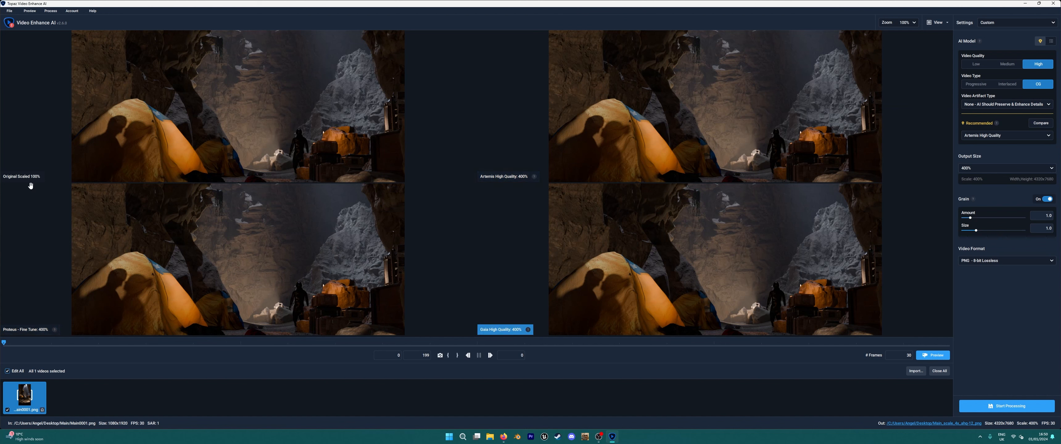
click(980, 169)
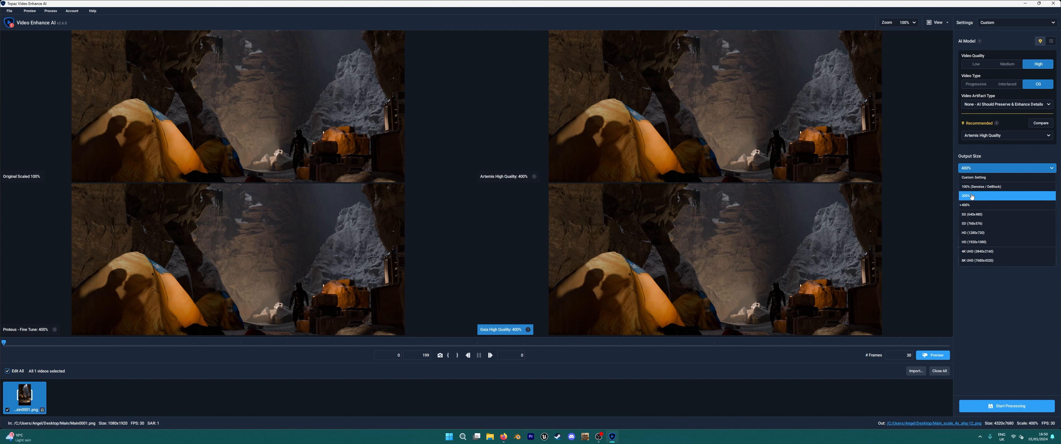
click(1000, 288)
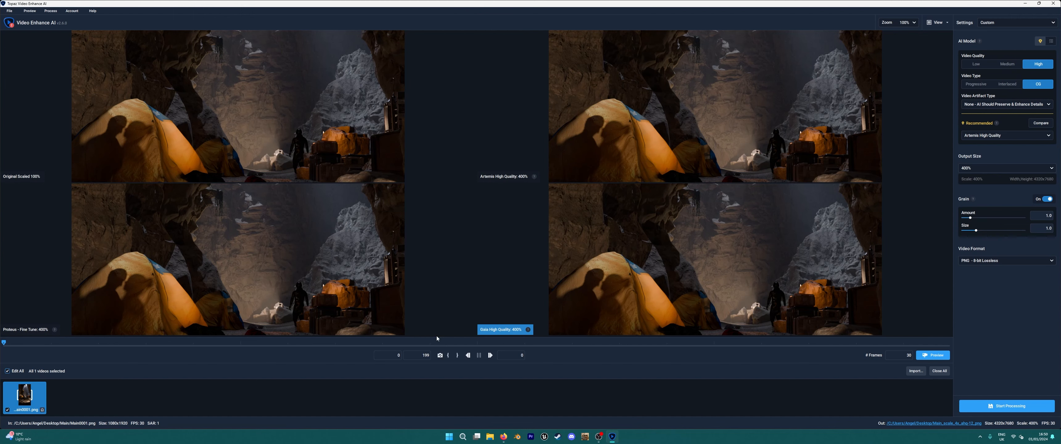
Step: Examine the tent and cave wall at close range across the four model comparison views
scroll(839, 247, up, 1)
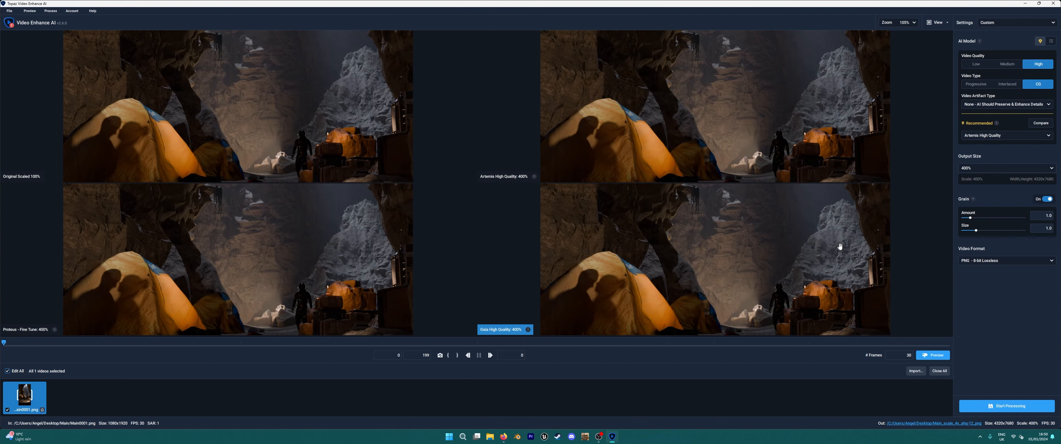
scroll(840, 246, up, 12)
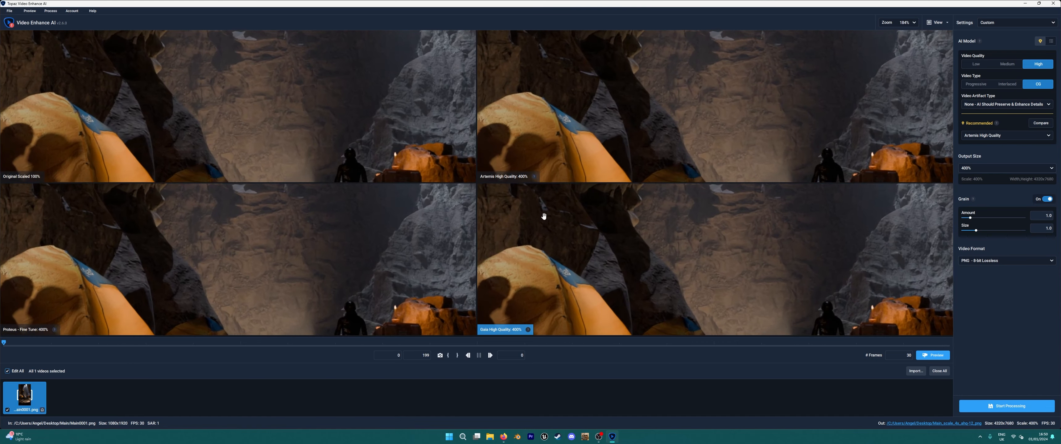
scroll(543, 216, up, 7)
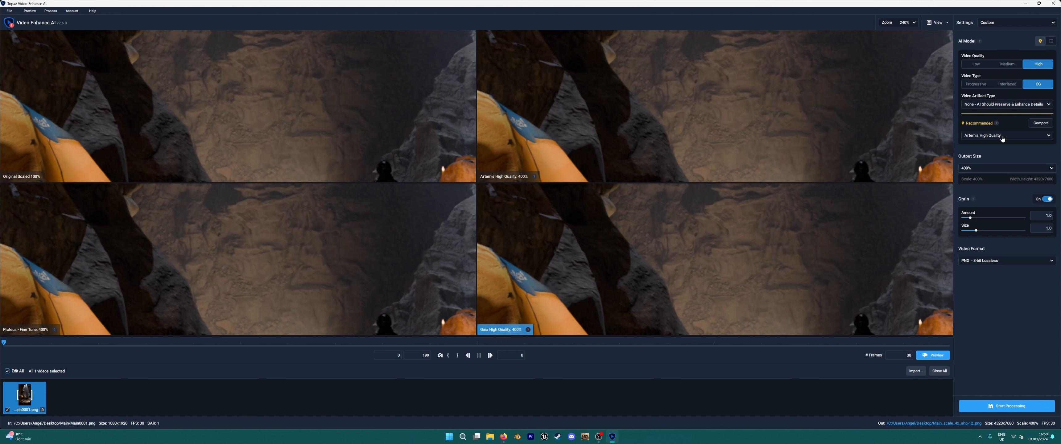
Step: Toggle the grain effect off and back on
click(1047, 200)
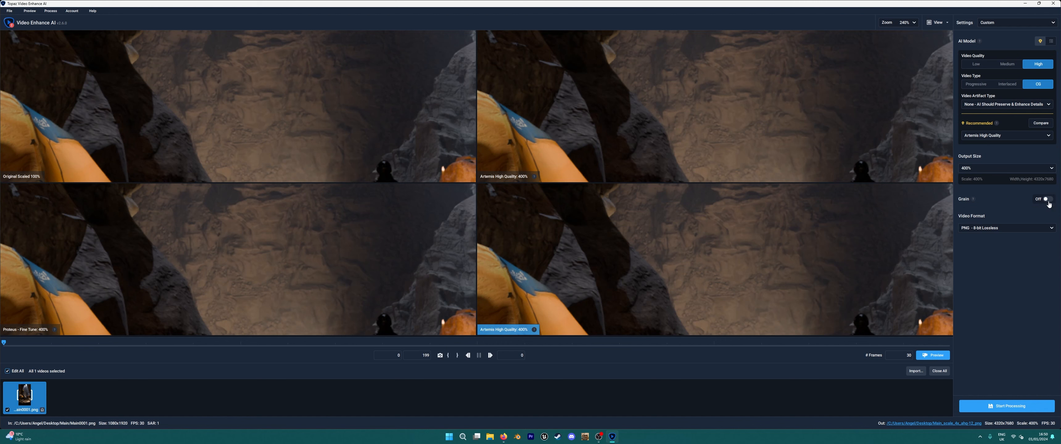
click(1048, 201)
click(1048, 201)
click(1048, 201)
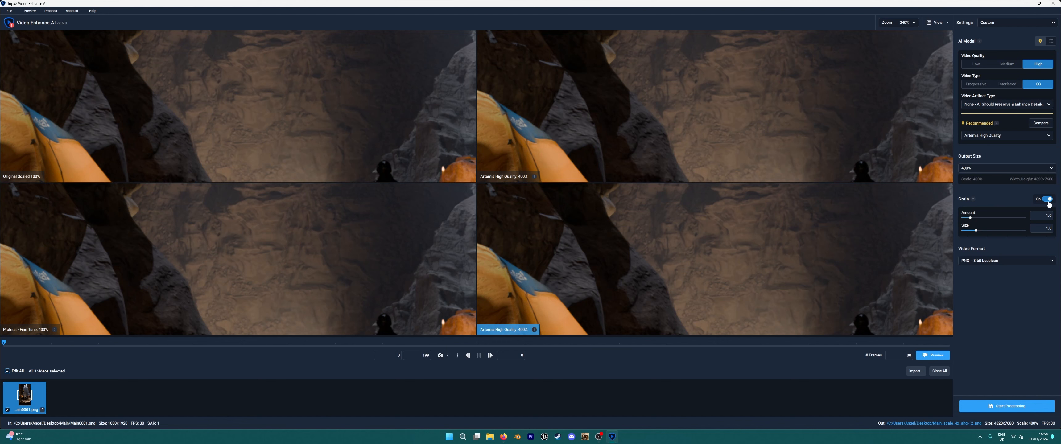
click(1048, 201)
click(1048, 201)
Step: Review the video format options, keep PNG - 8-bit Lossless, and start processing the sequence at 400%
click(1049, 261)
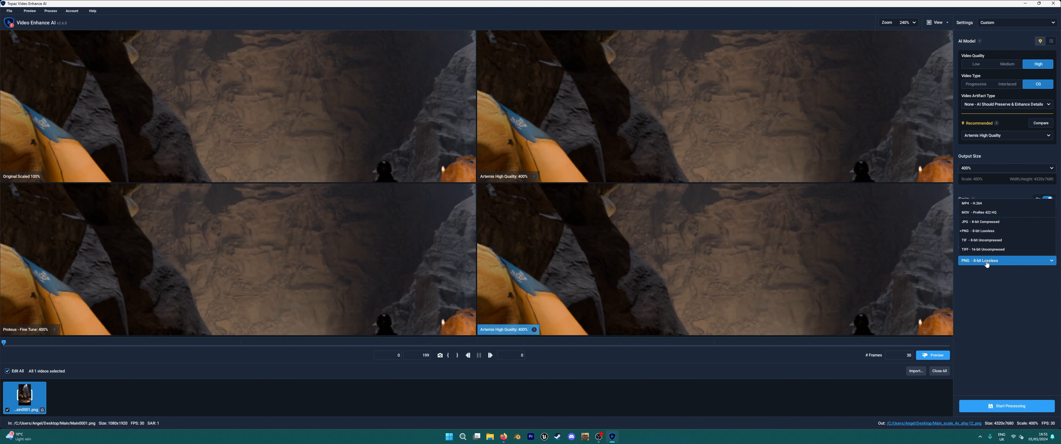
click(1002, 286)
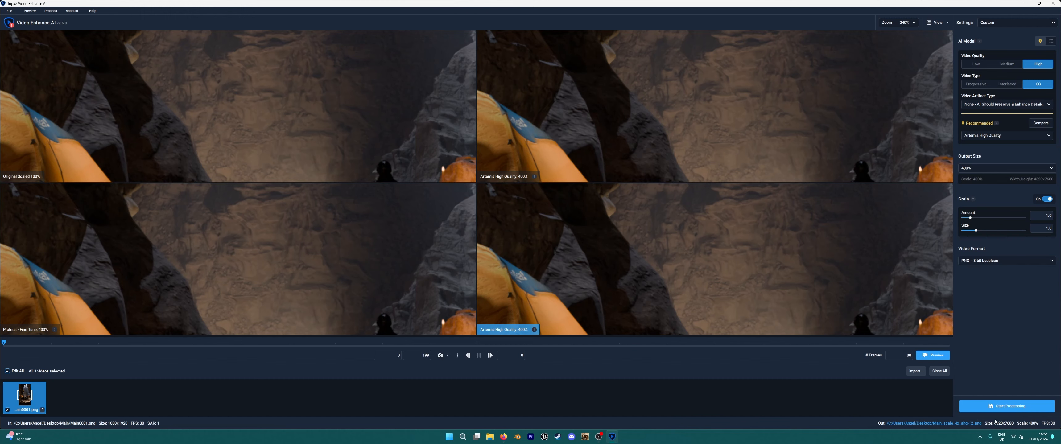
click(1012, 406)
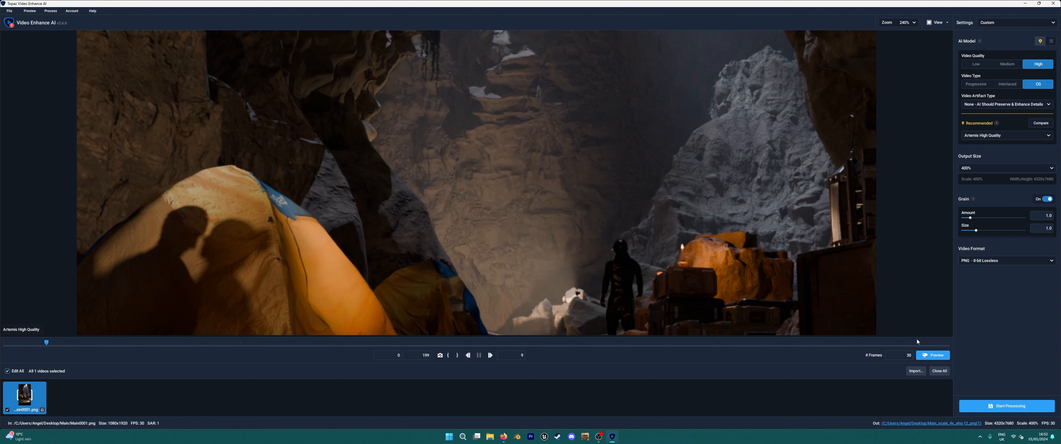
Step: Switch to the image viewer and compare the lamp-lit plant and ledge in Main0001.png and the Topaz-upscaled first frame
click(1025, 5)
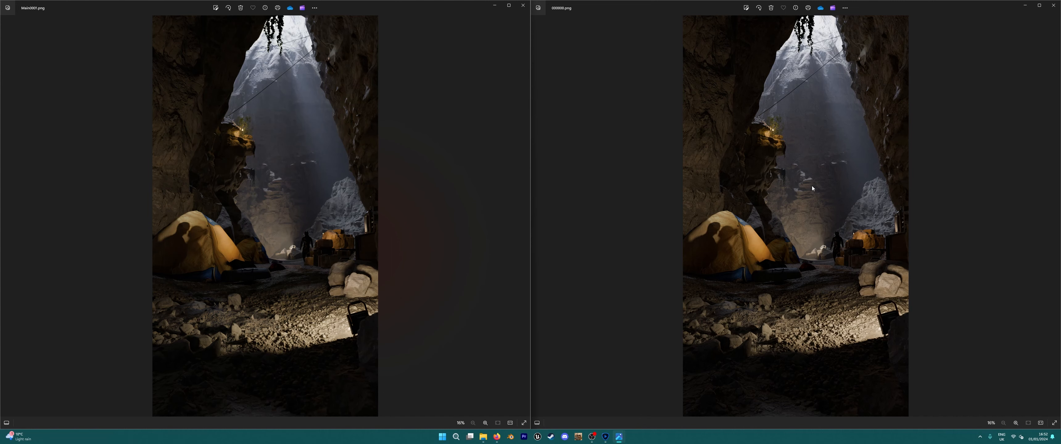
scroll(786, 215, up, 8)
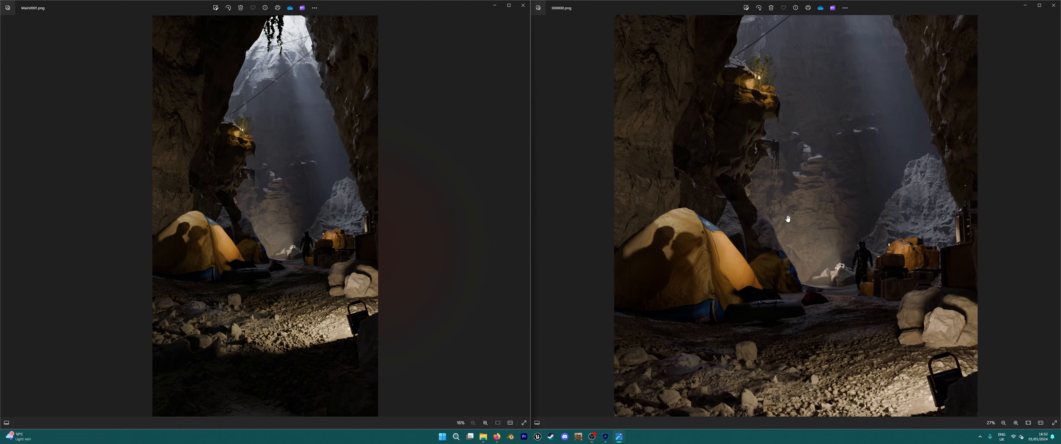
drag(742, 112, 809, 342)
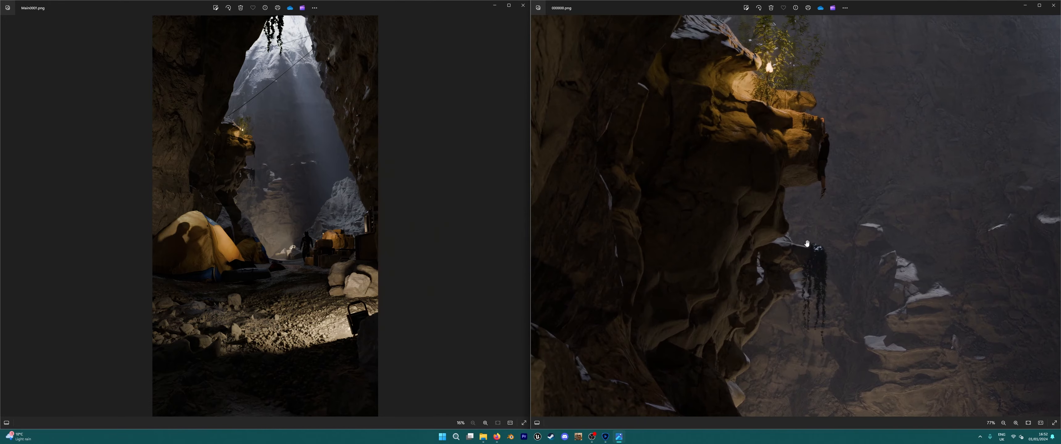
drag(805, 165, 805, 324)
scroll(805, 325, up, 2)
scroll(253, 230, up, 9)
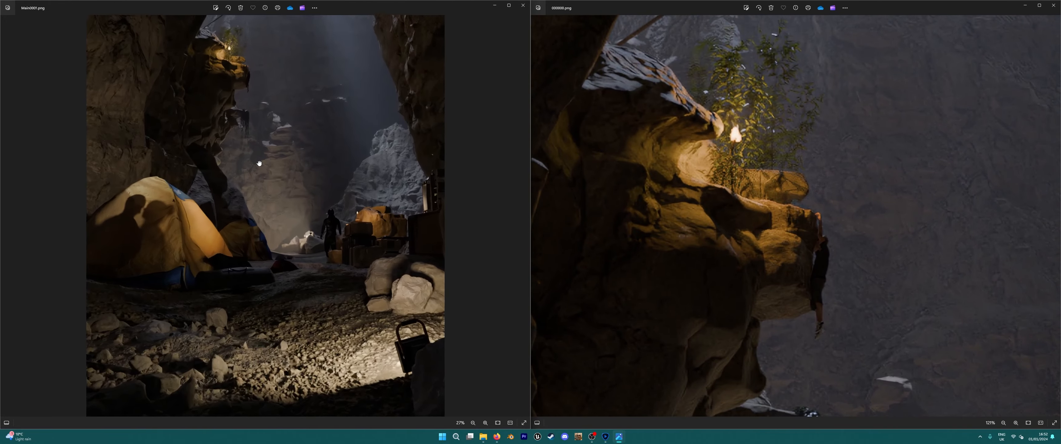
drag(269, 238, 355, 265)
scroll(331, 277, up, 2)
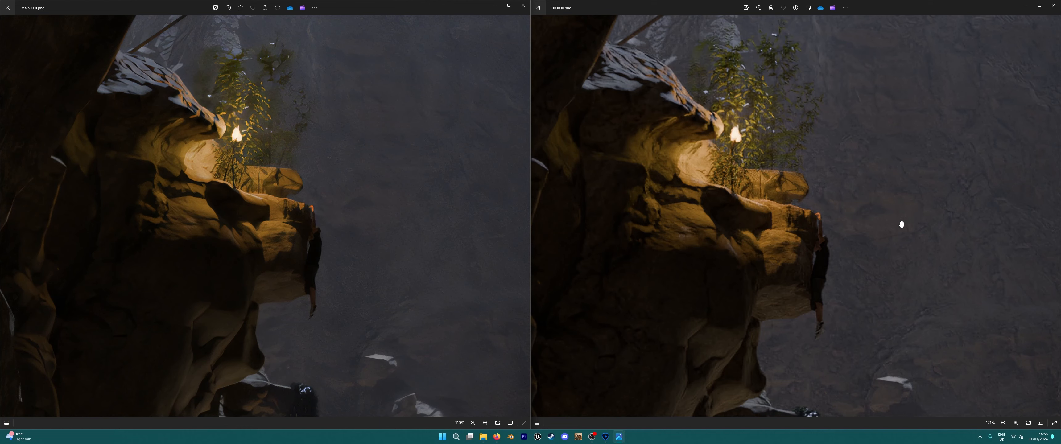
Step: Compare the foreground boulders and gravel in both upscaled images, and return to the full image view
drag(808, 292, 729, 107)
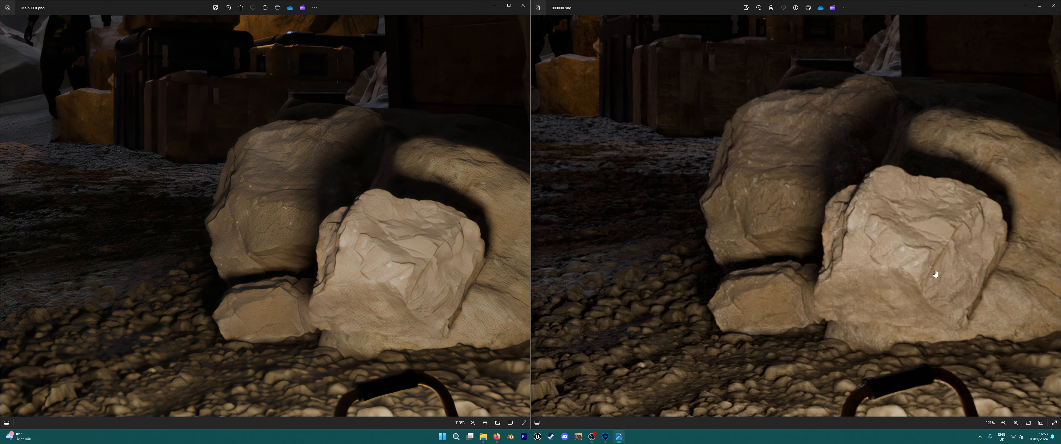
scroll(923, 257, down, 10)
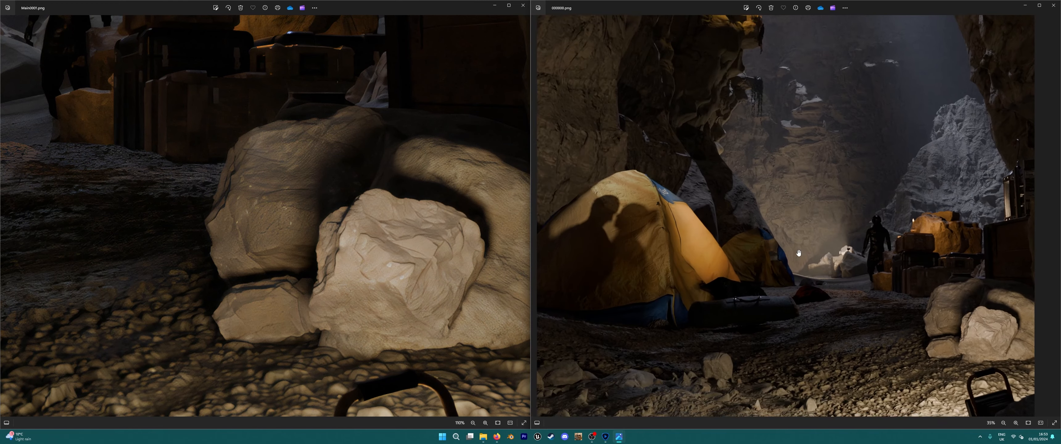
scroll(383, 225, down, 3)
scroll(383, 224, down, 10)
scroll(872, 242, down, 5)
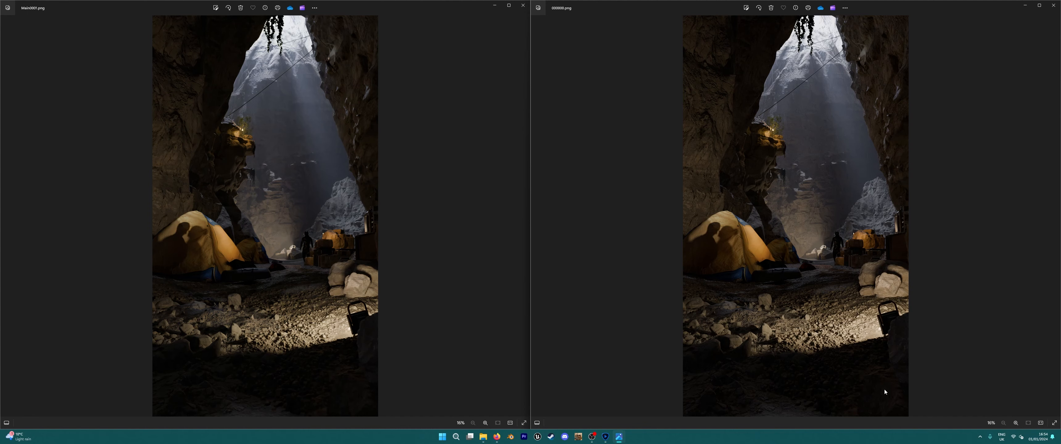
Step: Switch to Topaz Video Enhance AI, review the full AI model list and the available settings presets, and minimize the program
click(605, 437)
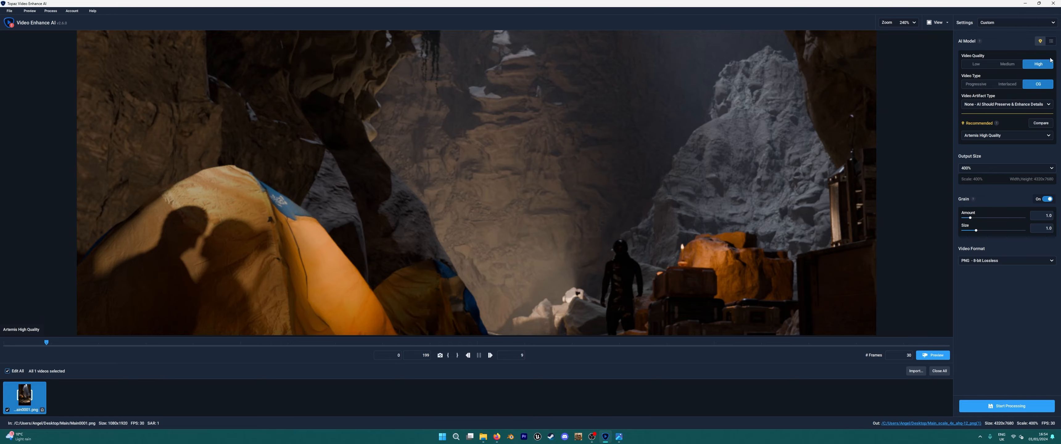
click(1051, 41)
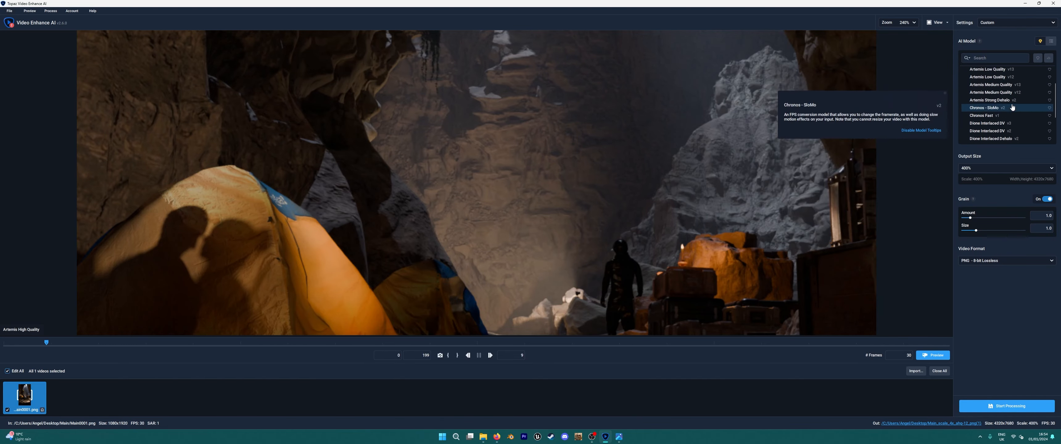
click(1040, 43)
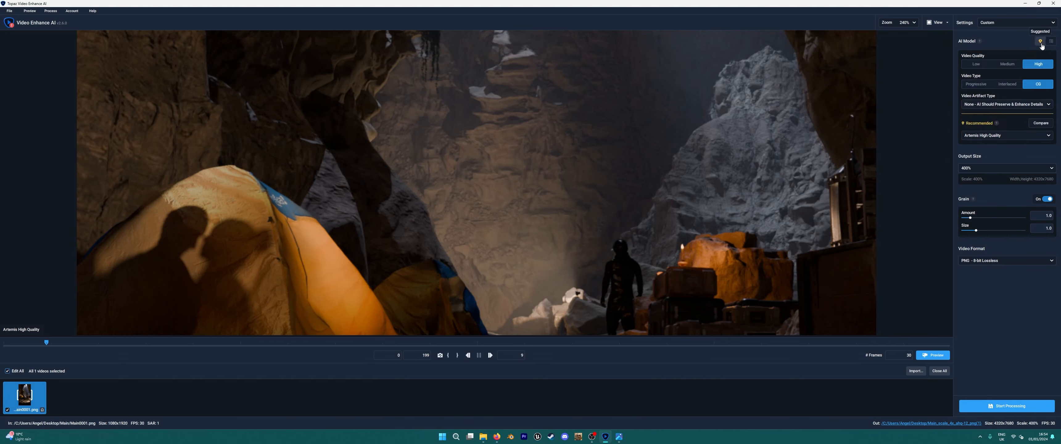
click(1016, 23)
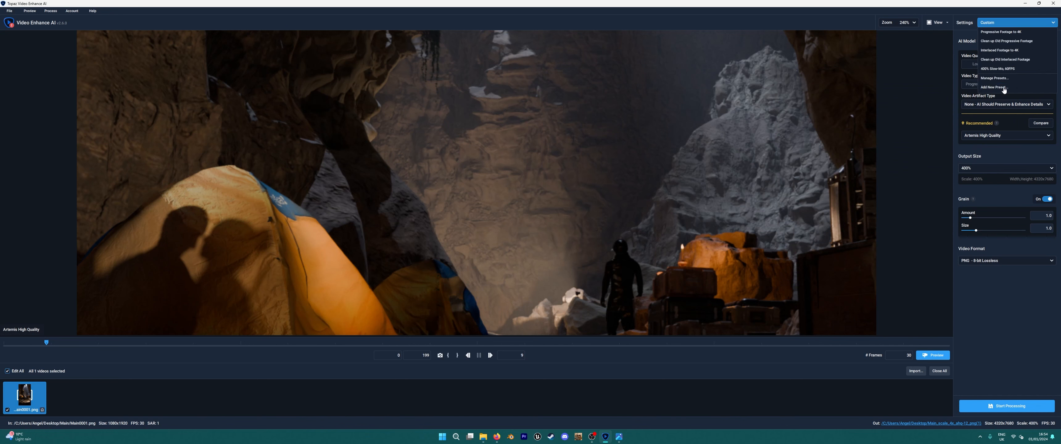
click(933, 46)
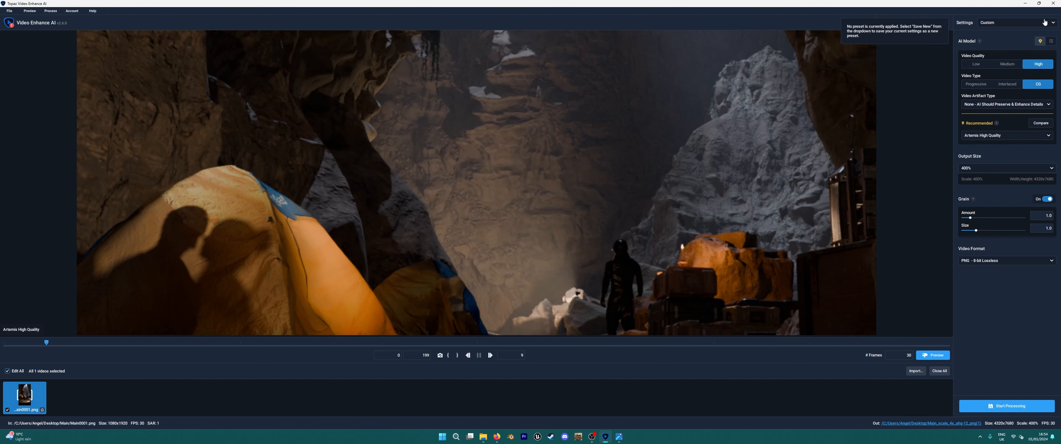
click(1024, 4)
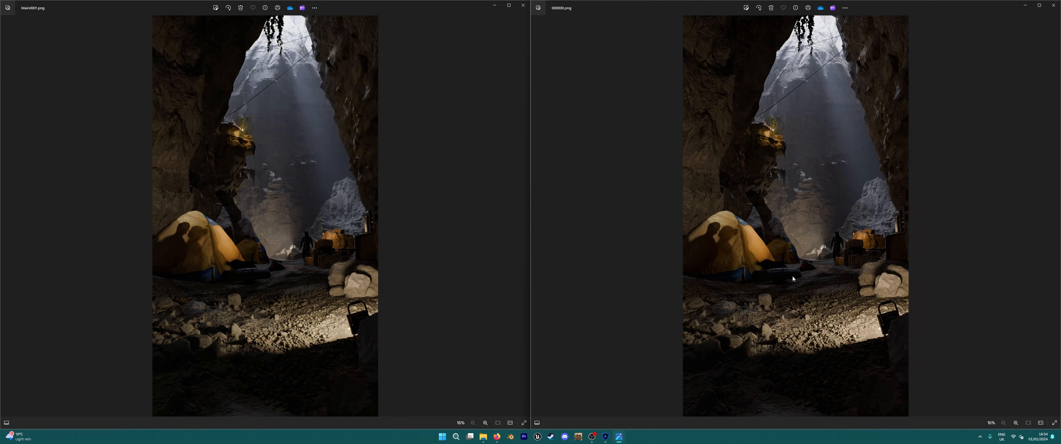
Step: Compare the tent and campsite area in Main0001.png and the Topaz-upscaled first frame in the image viewer
scroll(803, 269, up, 5)
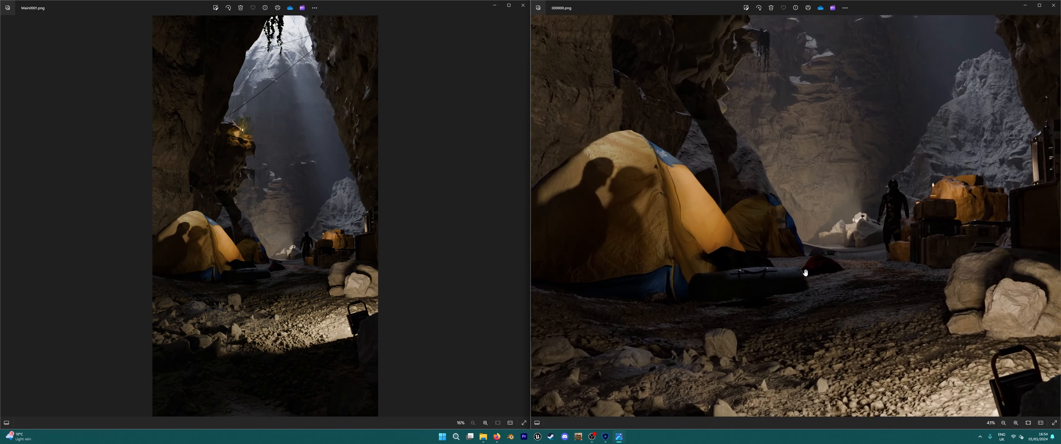
scroll(805, 272, down, 1)
scroll(274, 248, up, 2)
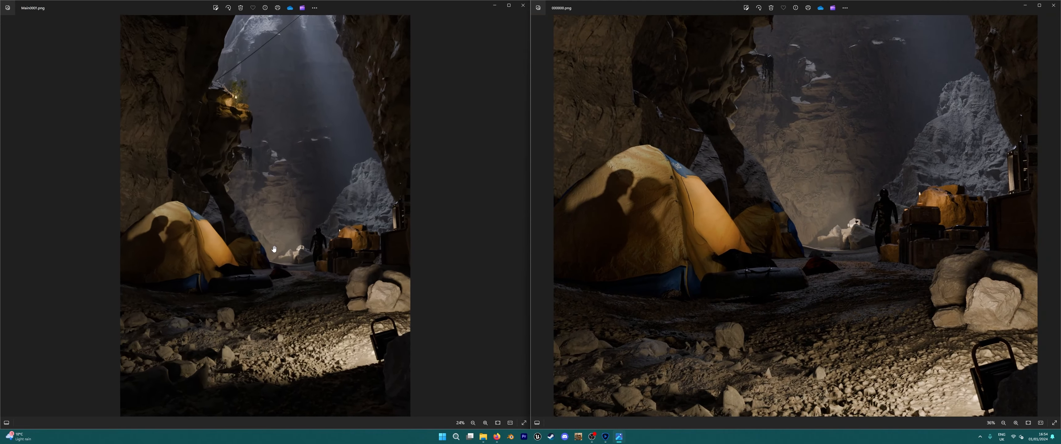
scroll(273, 249, up, 3)
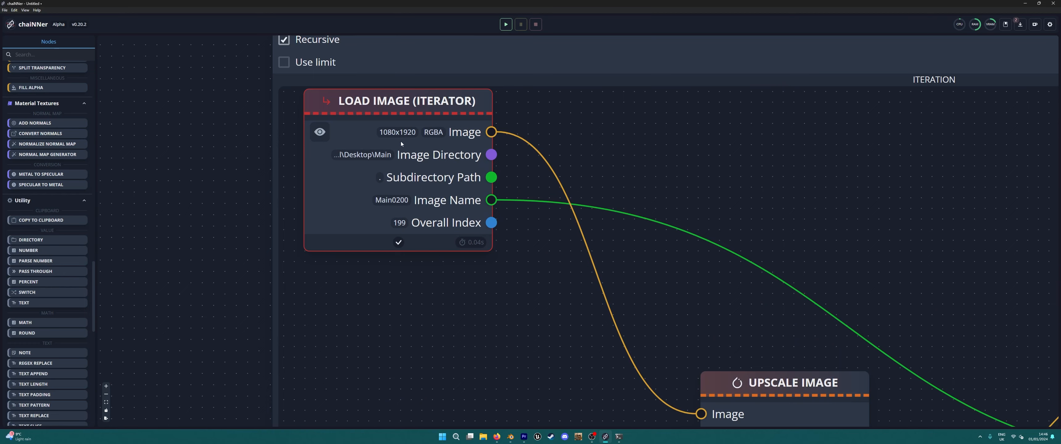
Step: In chaiNNer, examine the node chain from the image iterator to Save Image, including the Upscale Image node's tile size options
scroll(414, 142, down, 5)
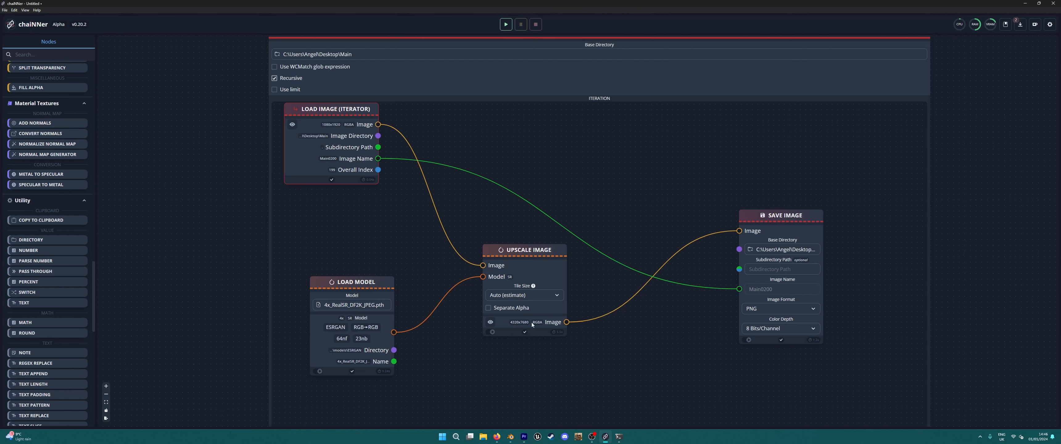
drag(605, 320, 639, 318)
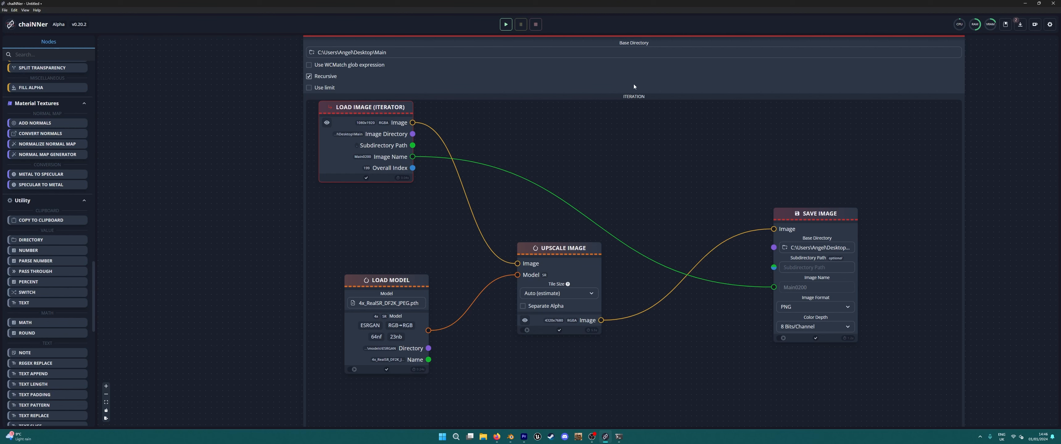
drag(712, 61, 646, 88)
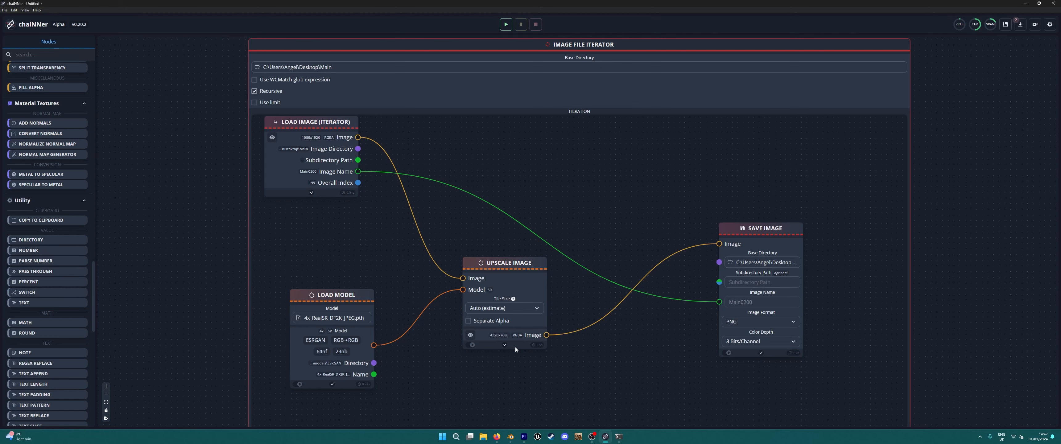
scroll(644, 141, down, 4)
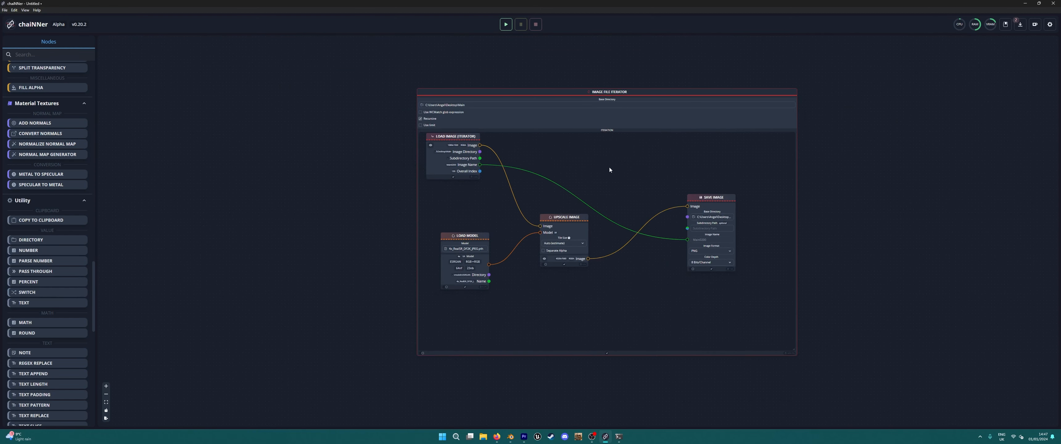
scroll(596, 263, up, 2)
scroll(551, 272, up, 1)
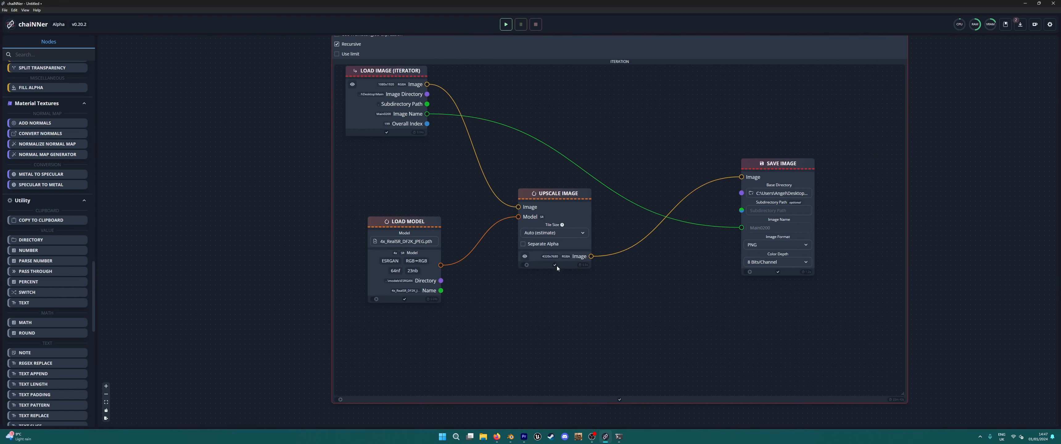
click(555, 234)
click(554, 302)
Step: Browse the image adjustment and filter nodes in the node library, collapse and re-expand the library, and view the whole iterator
drag(94, 338, 90, 126)
scroll(66, 250, down, 1)
scroll(66, 251, down, 4)
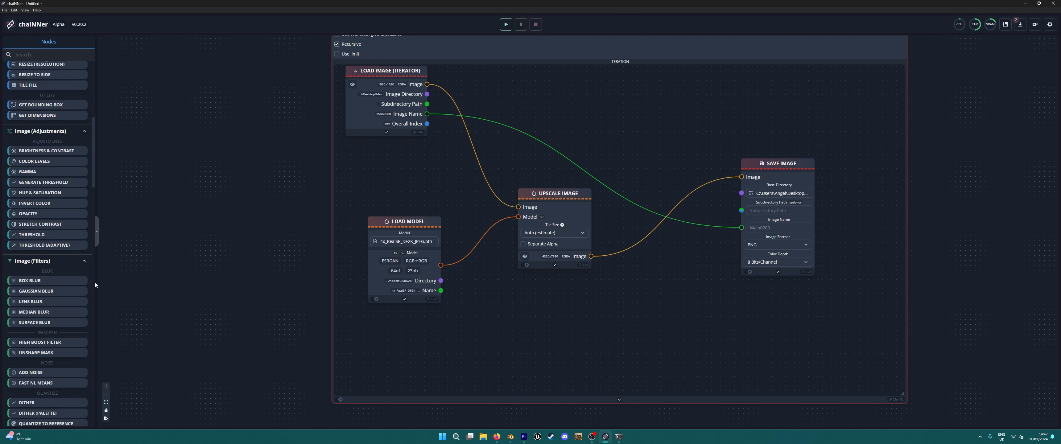
click(97, 231)
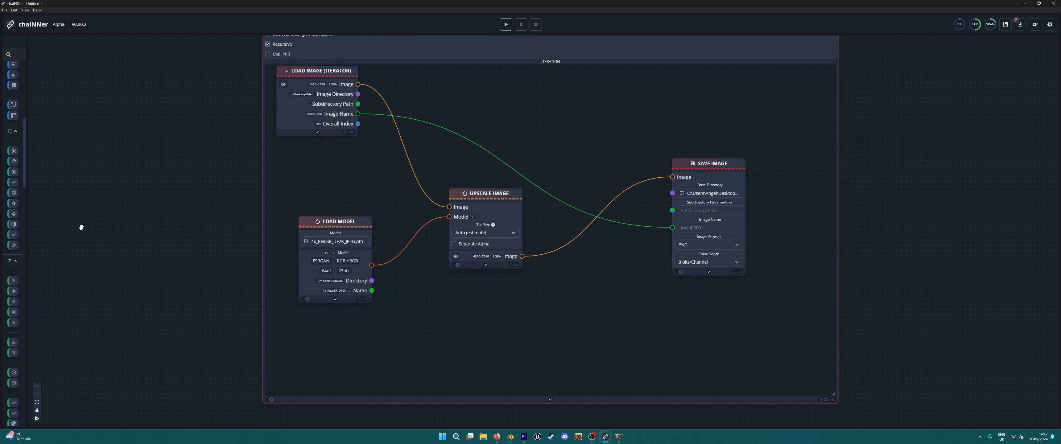
click(32, 205)
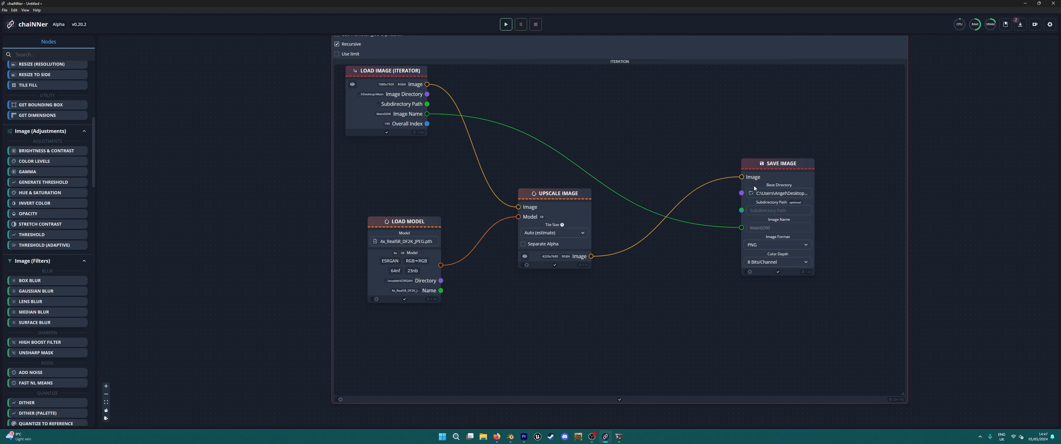
scroll(754, 187, down, 3)
scroll(620, 279, up, 3)
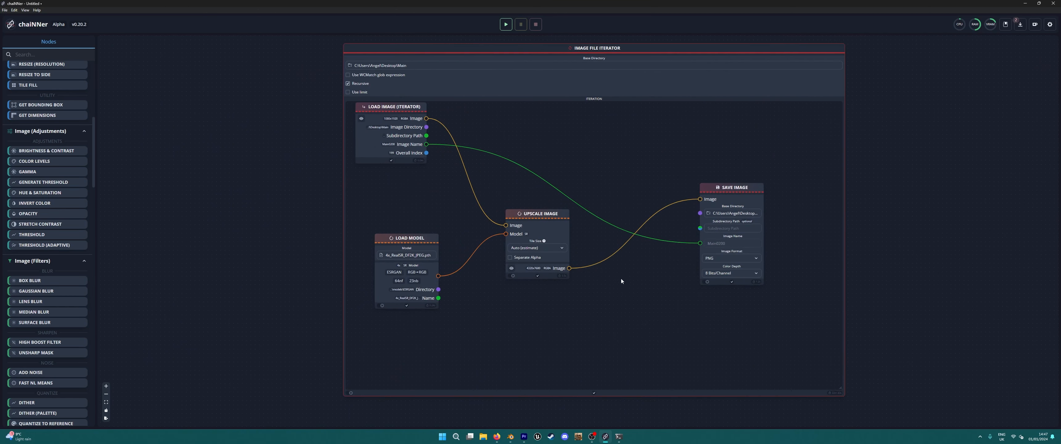